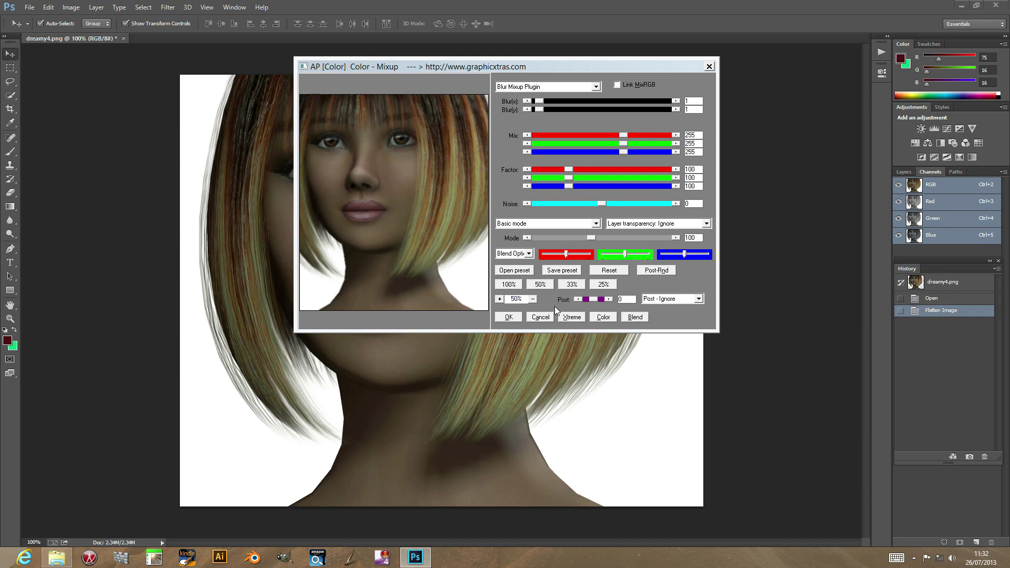
# Preview the Posterize, Tone, Saturation and Contrast effects, then return to Blur Mixup
pyautogui.click(533, 88)
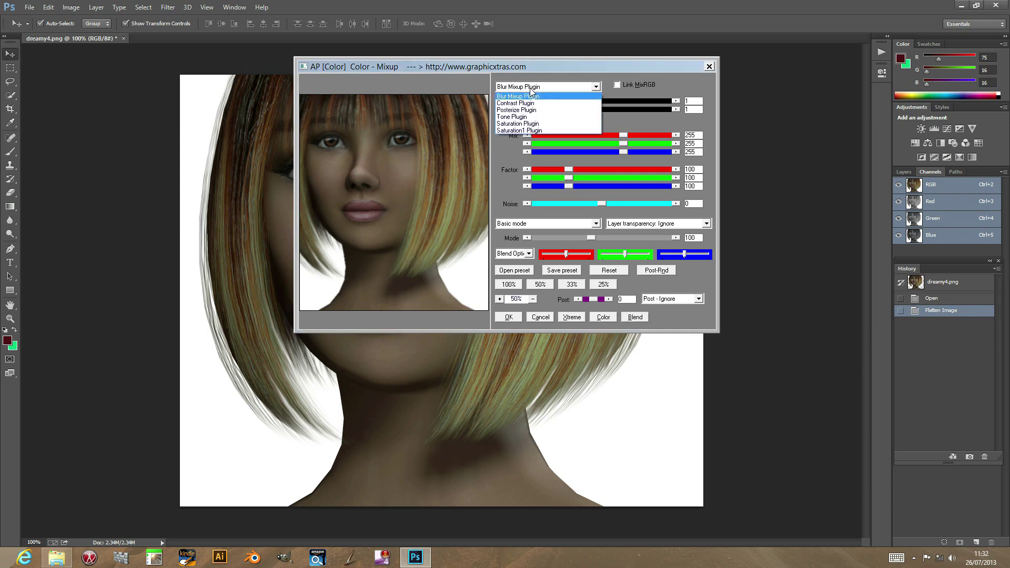
pyautogui.click(519, 97)
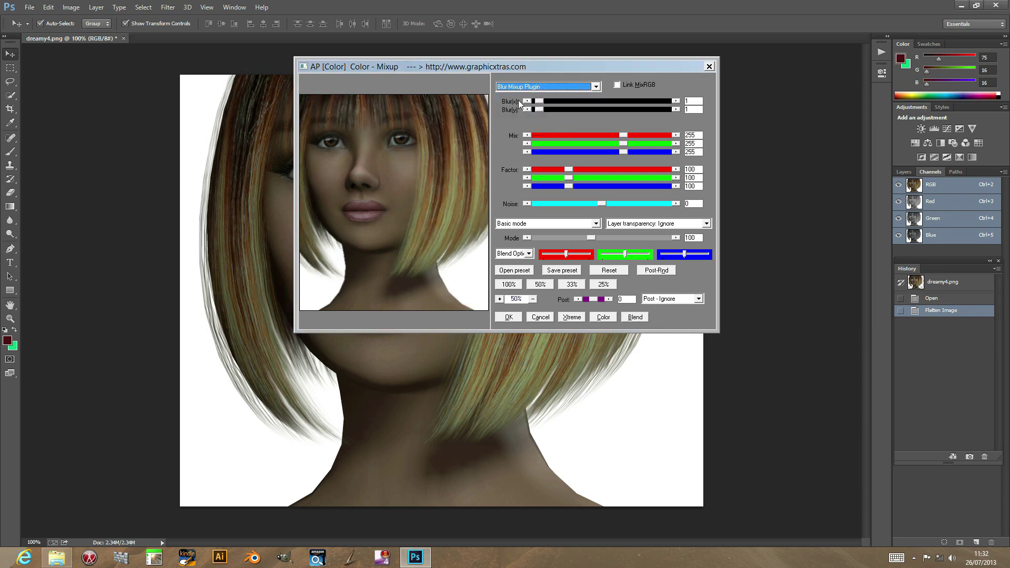
pyautogui.click(518, 90)
pyautogui.click(514, 109)
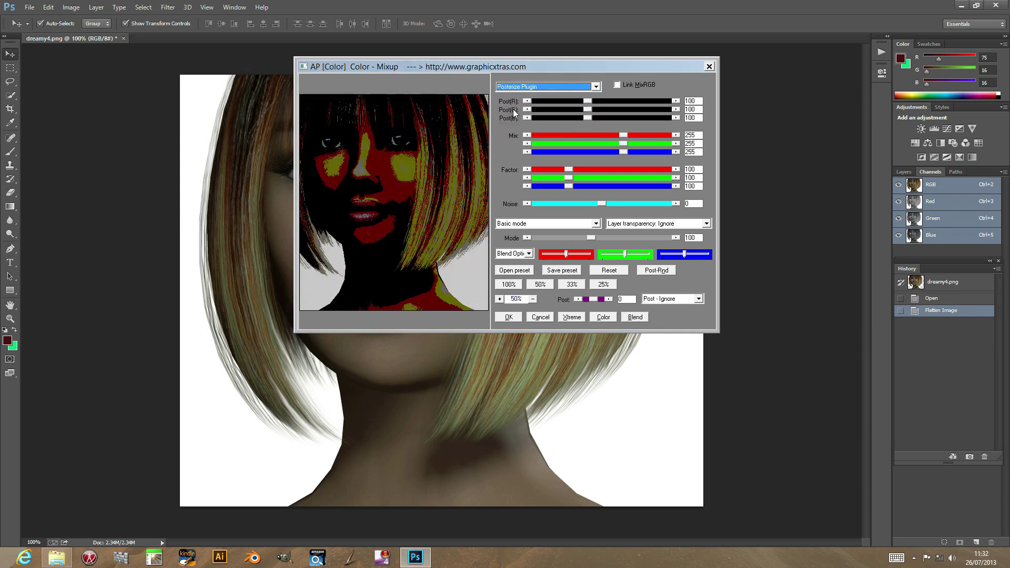
pyautogui.click(527, 87)
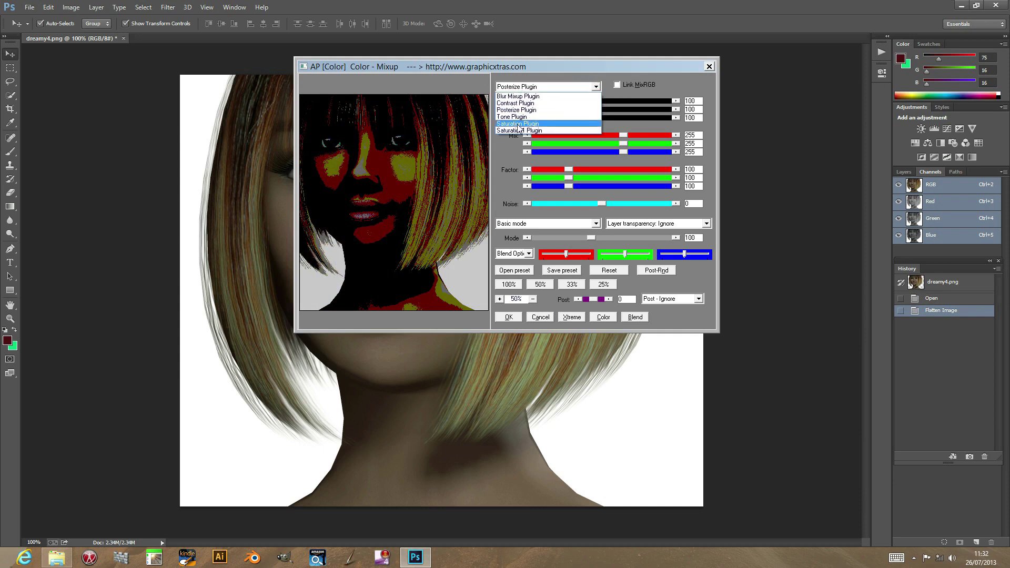
pyautogui.click(519, 118)
pyautogui.click(521, 88)
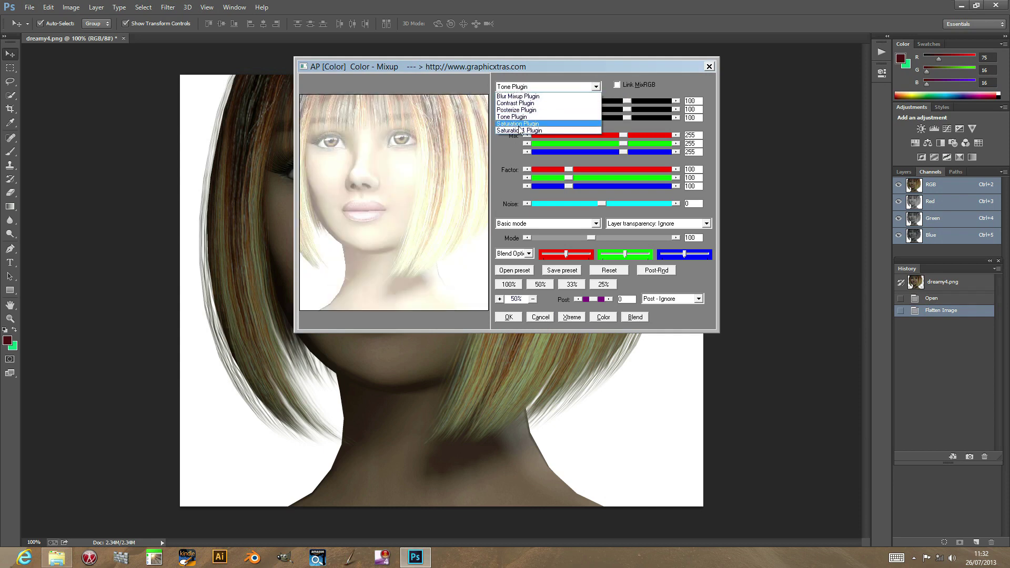
pyautogui.click(519, 124)
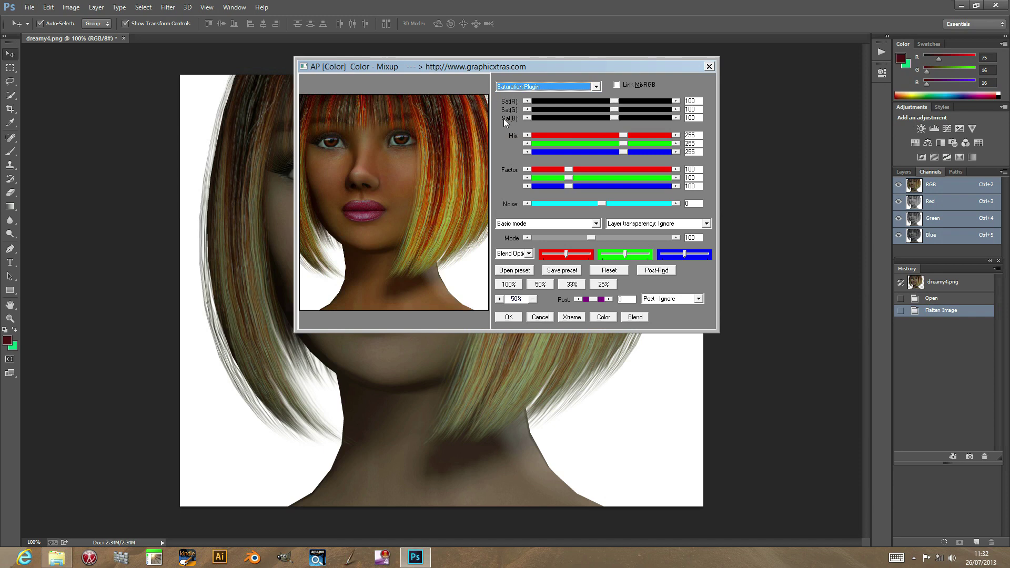
pyautogui.click(513, 87)
pyautogui.click(513, 116)
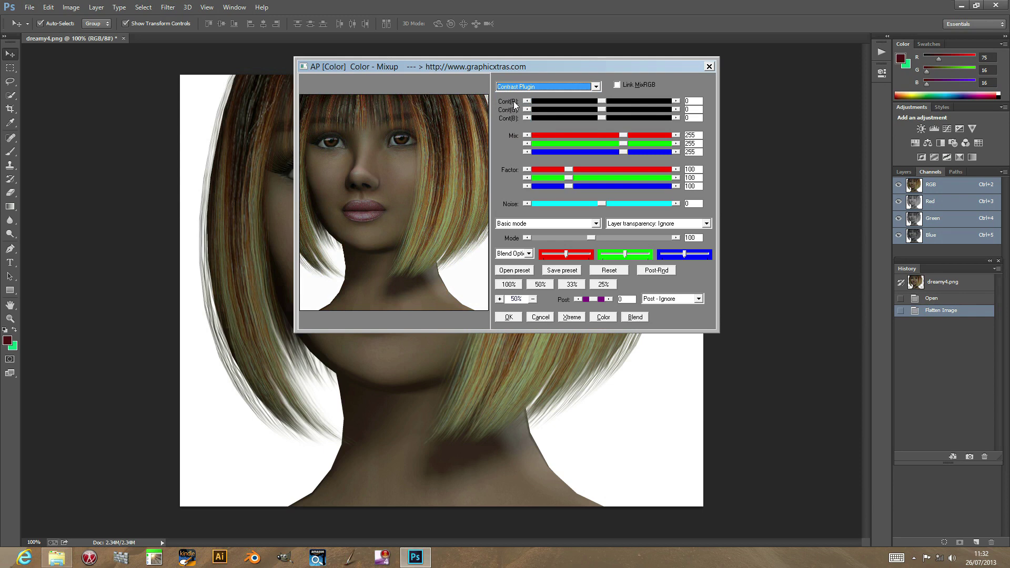
pyautogui.click(534, 88)
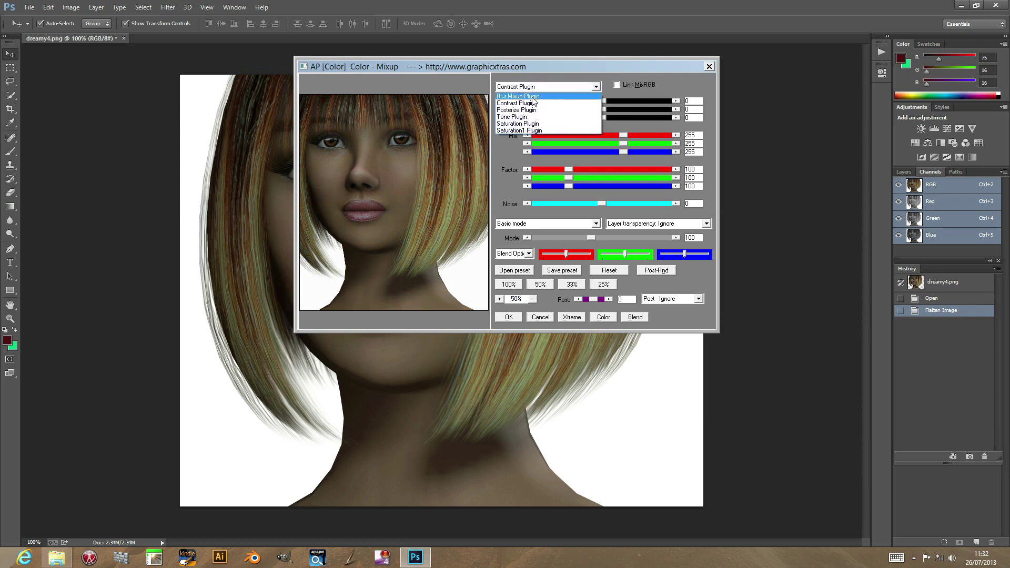
pyautogui.click(533, 100)
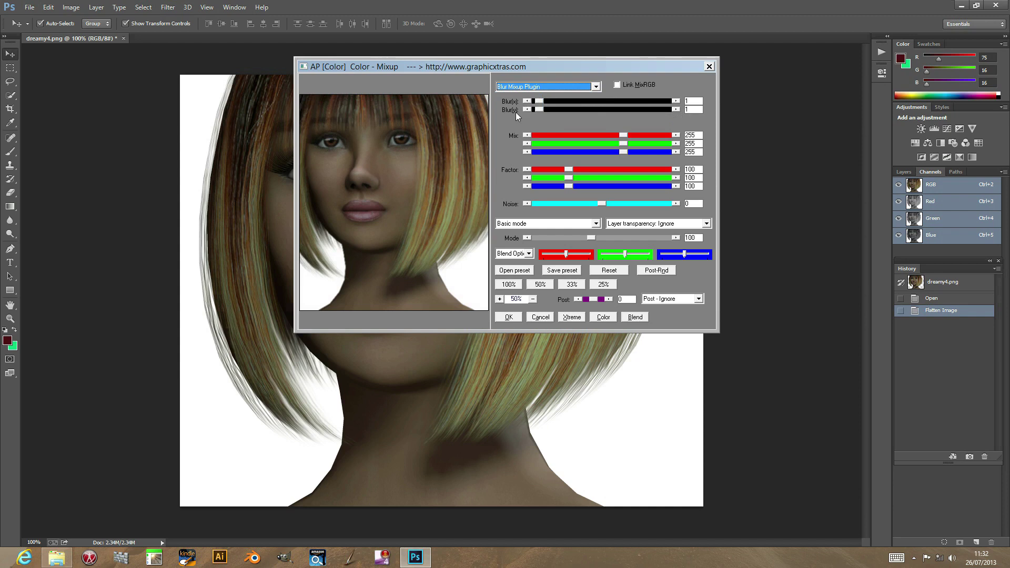
# Increase the horizontal blur, then try Saturation with strongly negative red saturation
pyautogui.moveTo(538, 101); pyautogui.dragTo(560, 109)
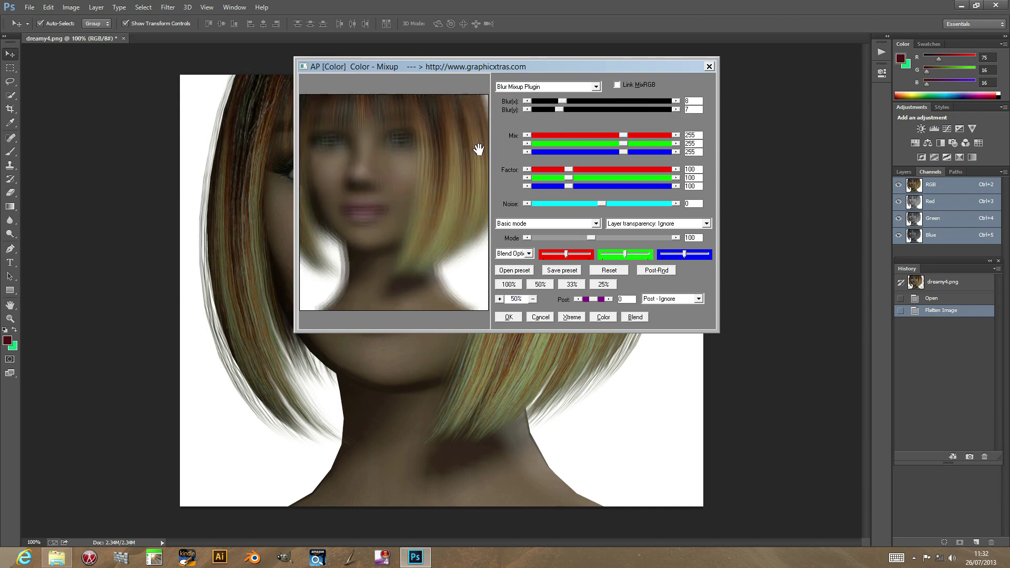
pyautogui.click(525, 89)
pyautogui.click(515, 125)
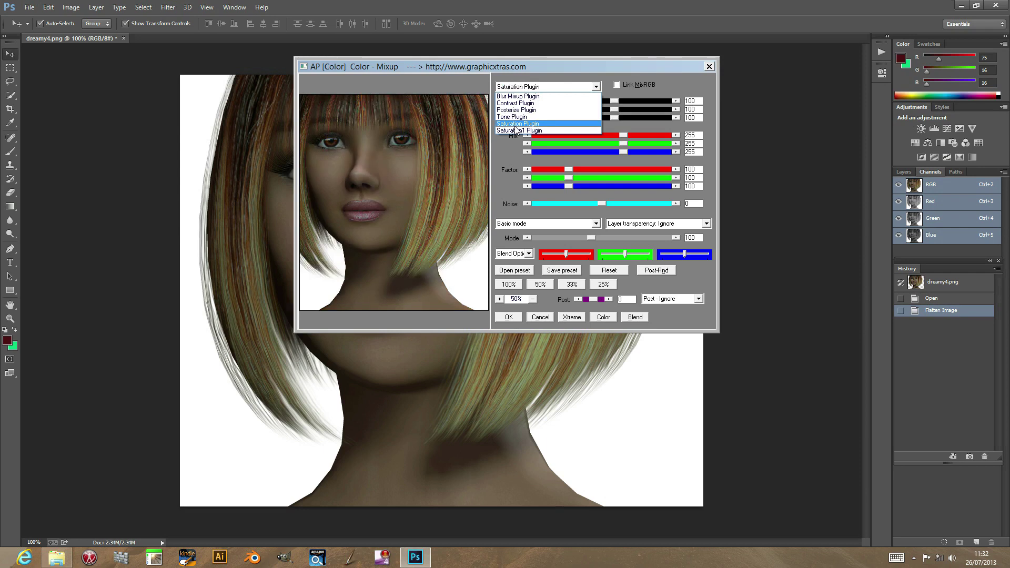
pyautogui.moveTo(613, 101)
pyautogui.mouseDown()
pyautogui.moveTo(644, 102)
pyautogui.moveTo(568, 103)
pyautogui.moveTo(600, 104)
pyautogui.mouseUp()
# Switch to Saturation1 and set red saturation to 2 and green saturation to 339
pyautogui.click(530, 89)
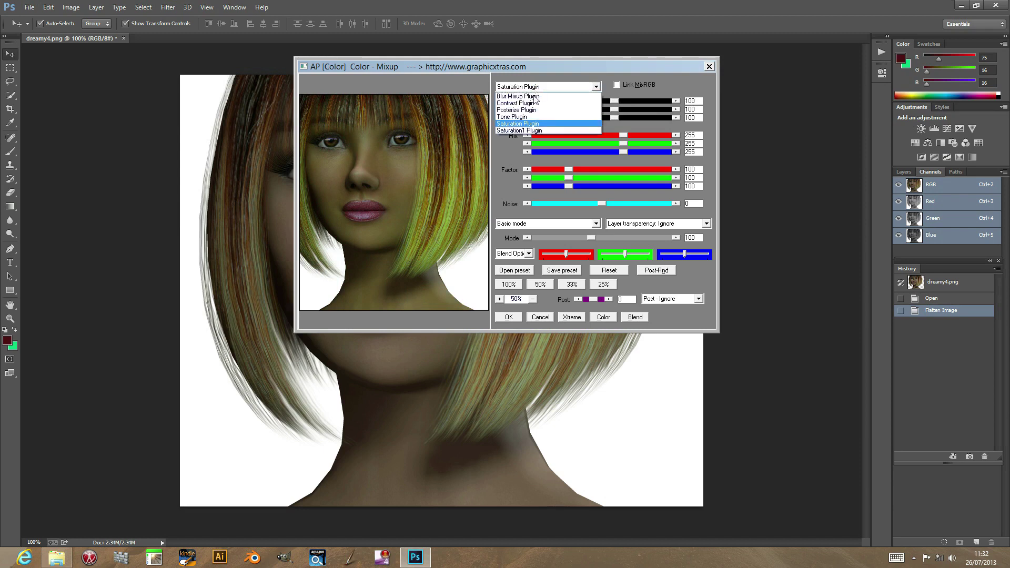
pyautogui.click(531, 132)
pyautogui.moveTo(614, 101); pyautogui.dragTo(605, 101)
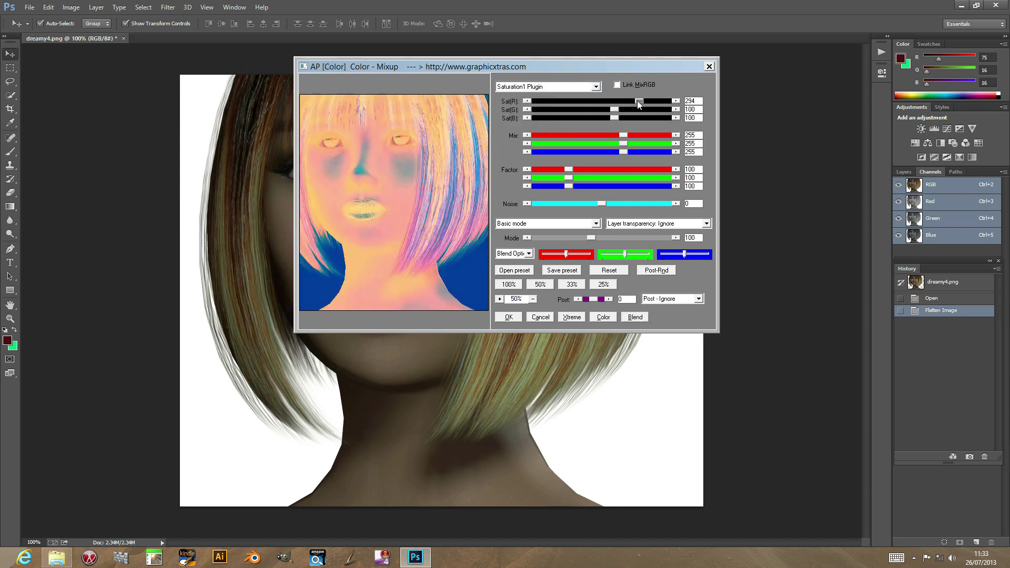
pyautogui.click(575, 100)
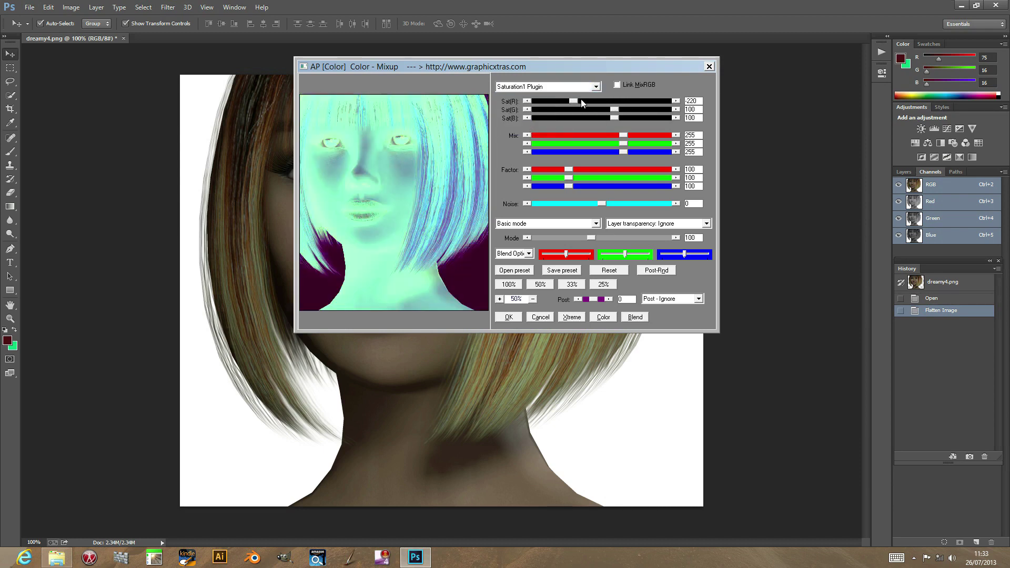
pyautogui.click(581, 101)
pyautogui.click(597, 109)
pyautogui.click(578, 109)
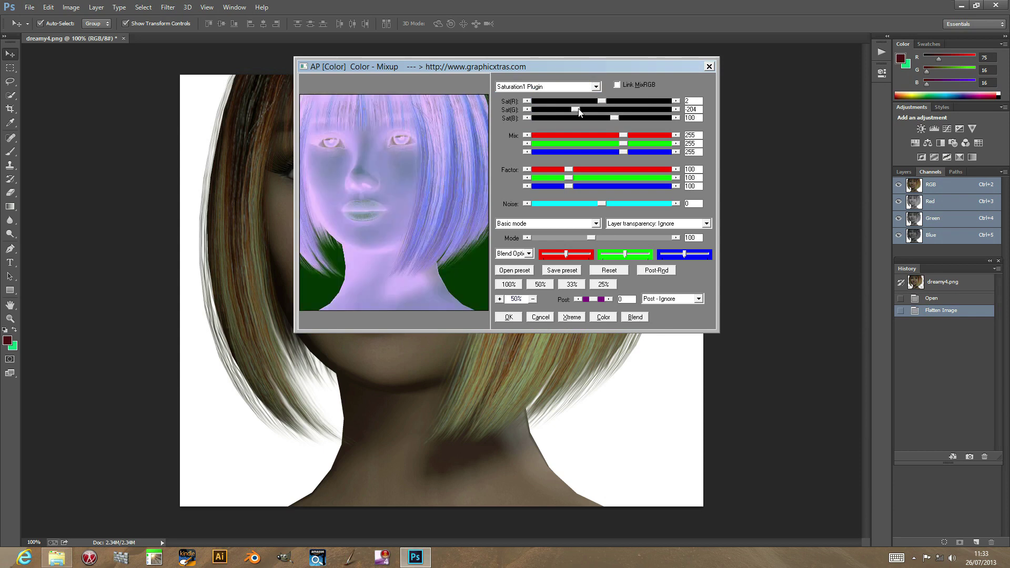
pyautogui.moveTo(614, 109); pyautogui.dragTo(658, 112)
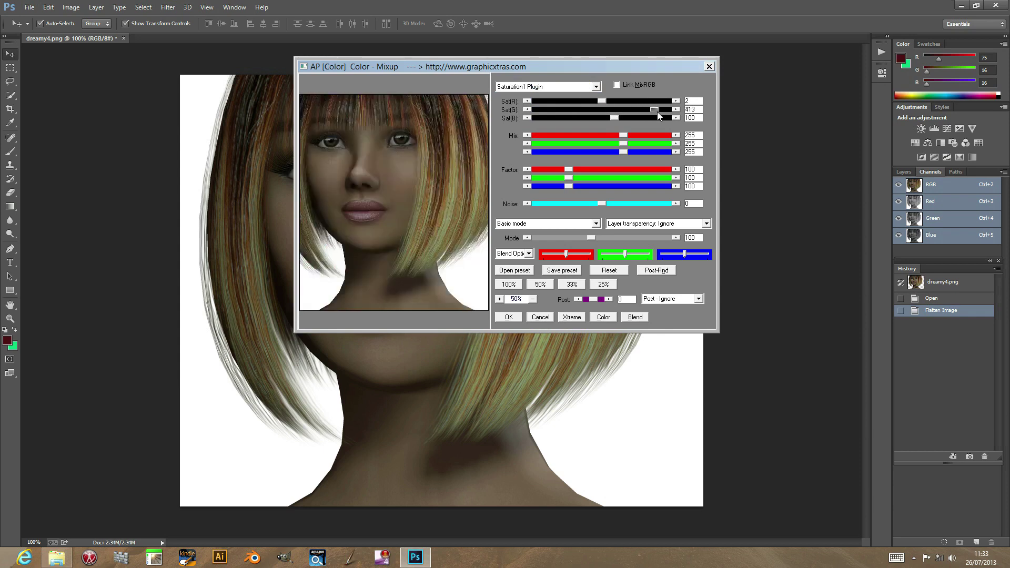
pyautogui.click(613, 109)
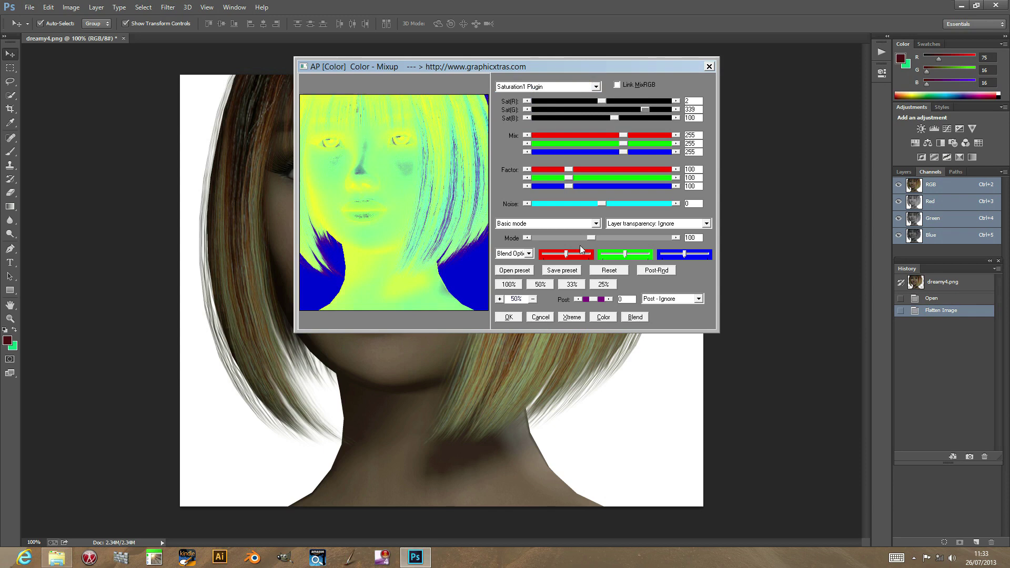
# Reset Color Mixup and set the Mix values to 460/170/52 for a red-orange tint
pyautogui.click(610, 271)
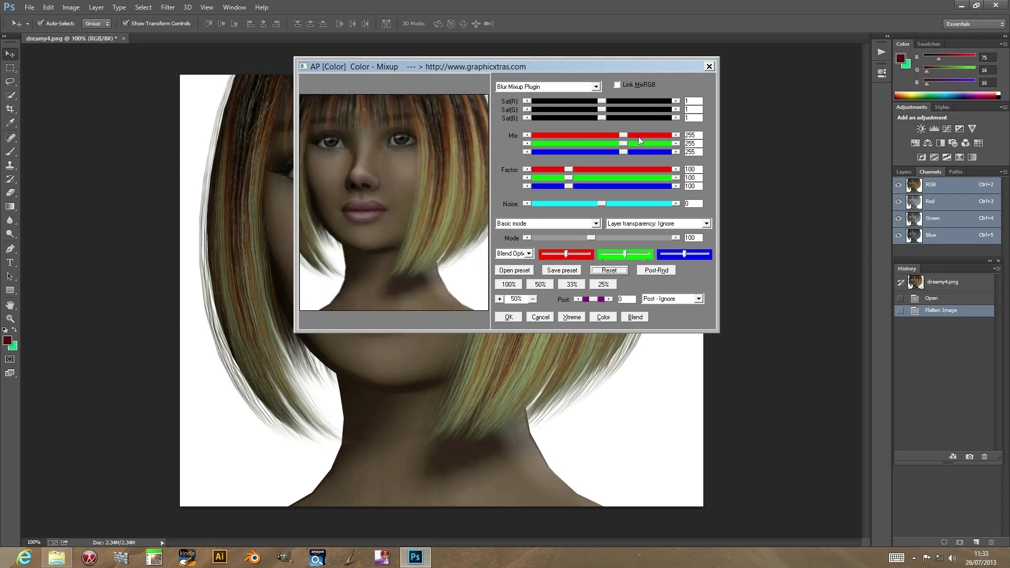
pyautogui.moveTo(626, 134); pyautogui.dragTo(580, 137)
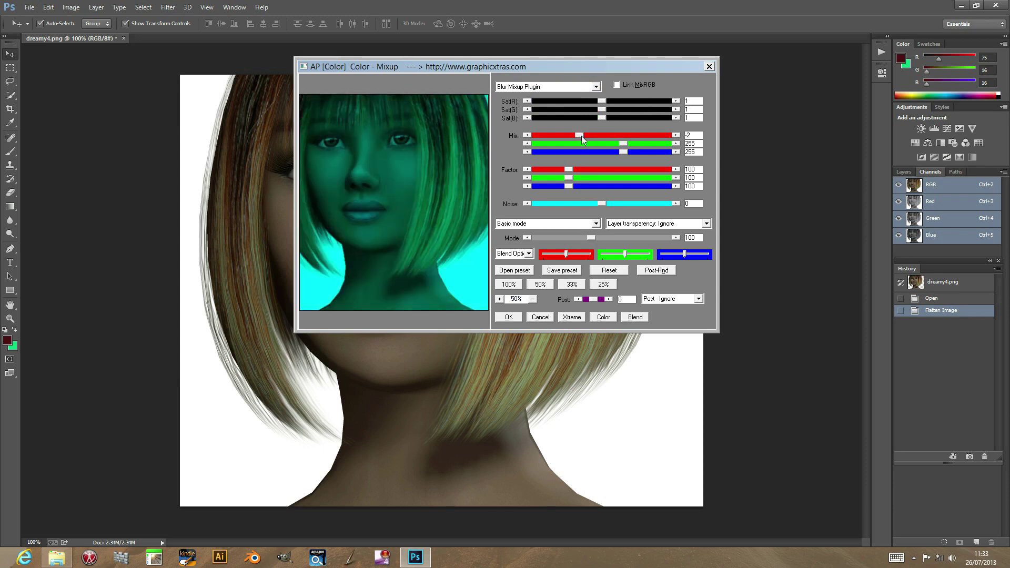
pyautogui.click(648, 144)
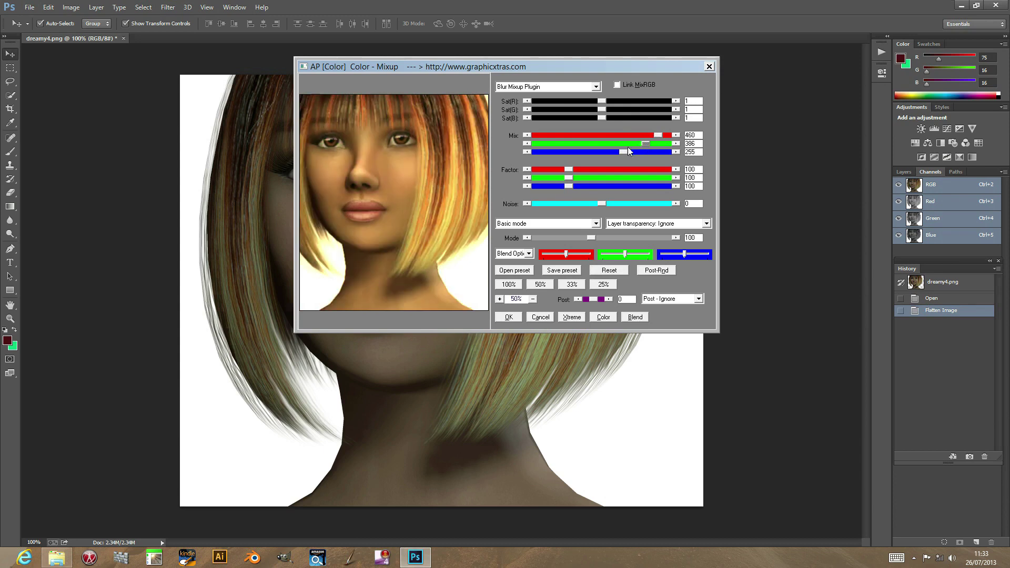
pyautogui.click(634, 152)
pyautogui.moveTo(636, 151); pyautogui.dragTo(579, 157)
pyautogui.moveTo(643, 145); pyautogui.dragTo(608, 149)
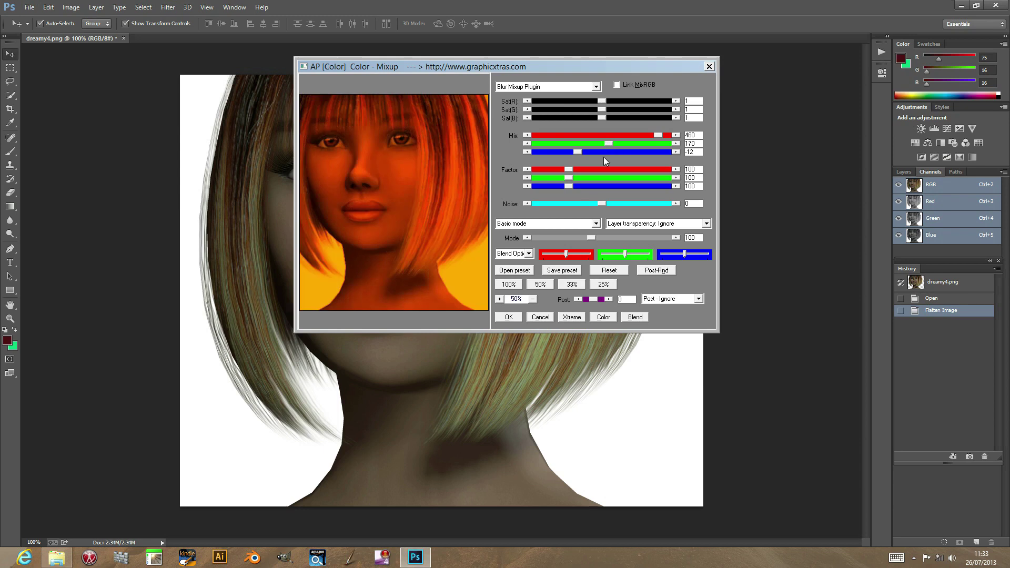
# Raise the red Factor to 262 and add Noise of 43
pyautogui.moveTo(577, 170); pyautogui.dragTo(622, 171)
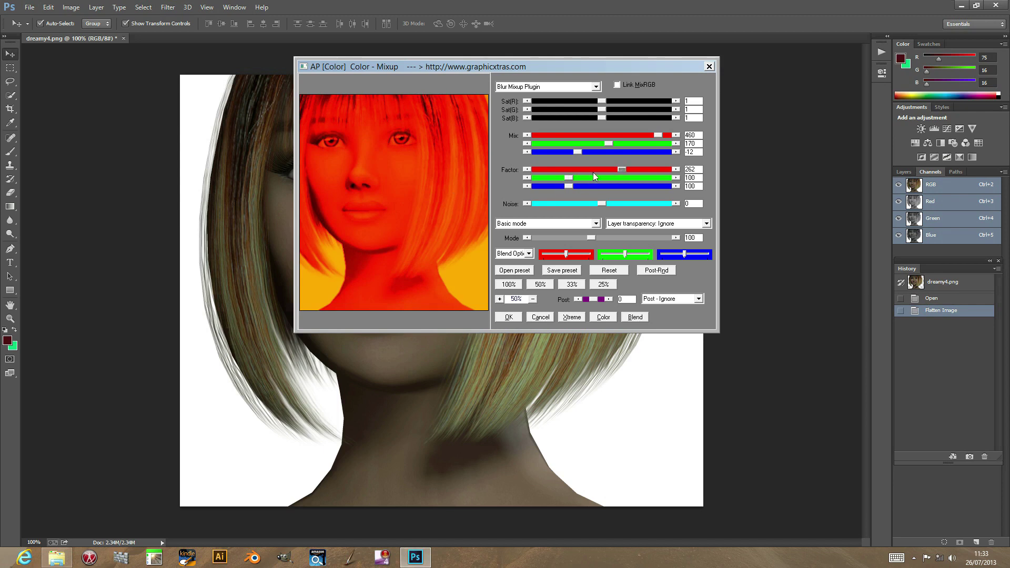
pyautogui.moveTo(602, 204)
pyautogui.mouseDown()
pyautogui.moveTo(626, 203)
pyautogui.moveTo(609, 205)
pyautogui.mouseUp()
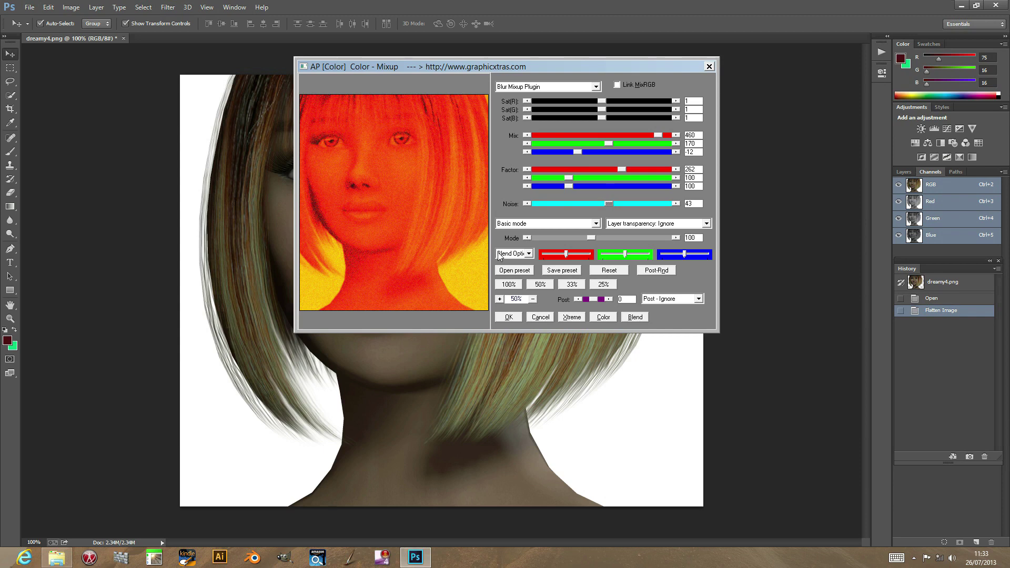
pyautogui.click(513, 256)
# Try the Zapped, Maxx and NegDif blend modes in turn
pyautogui.click(513, 333)
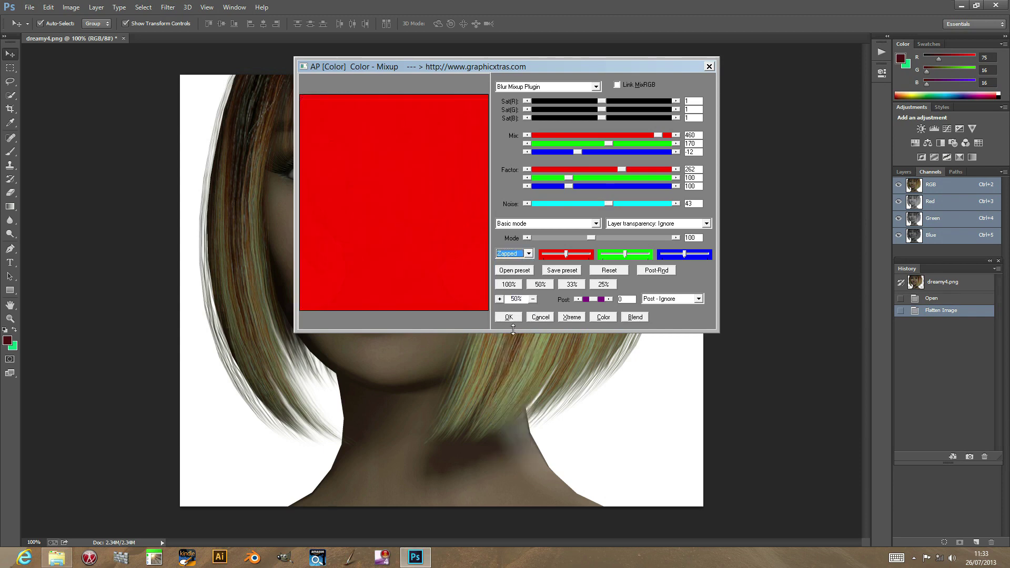
pyautogui.click(511, 254)
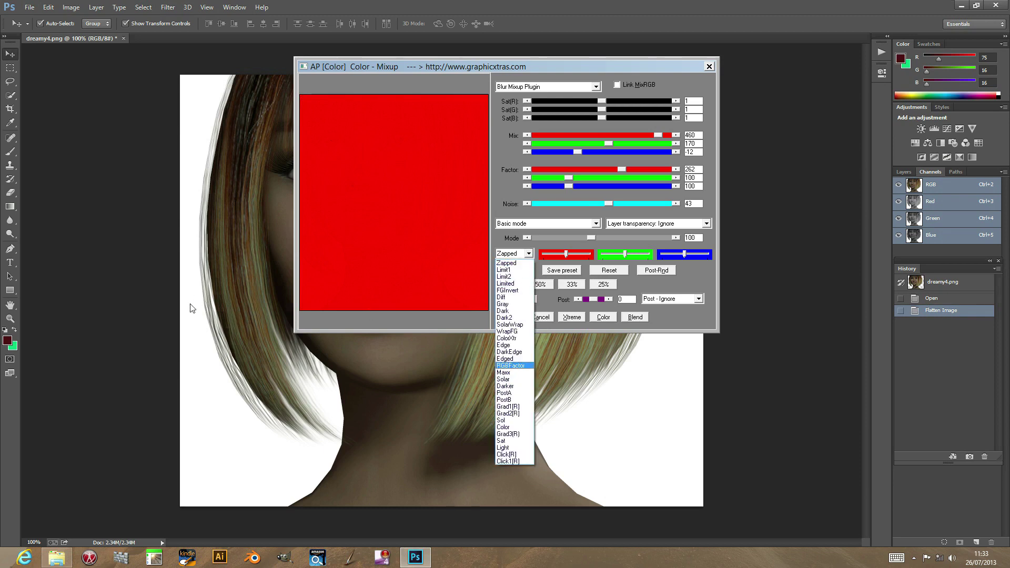
pyautogui.click(505, 372)
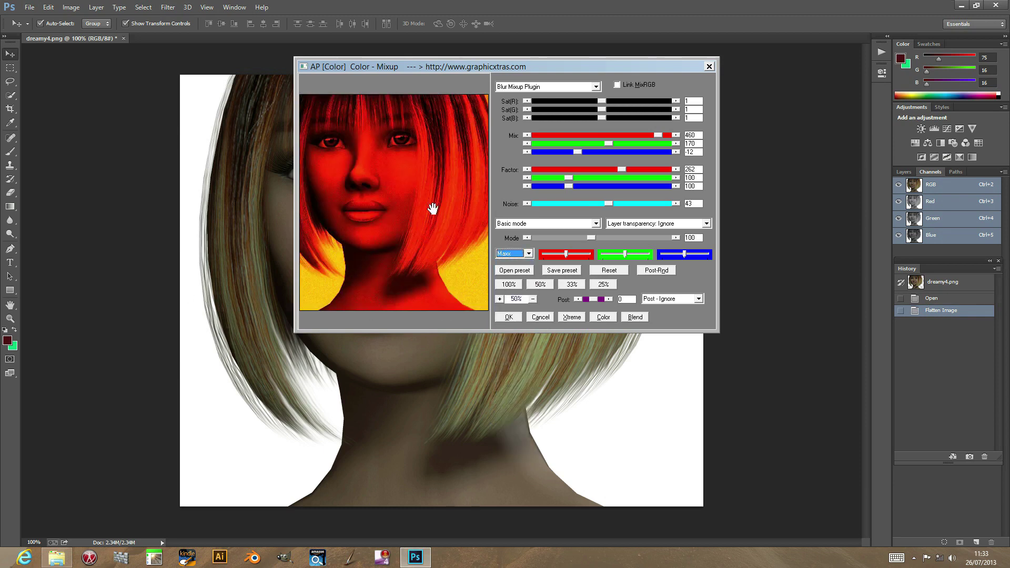
pyautogui.click(517, 254)
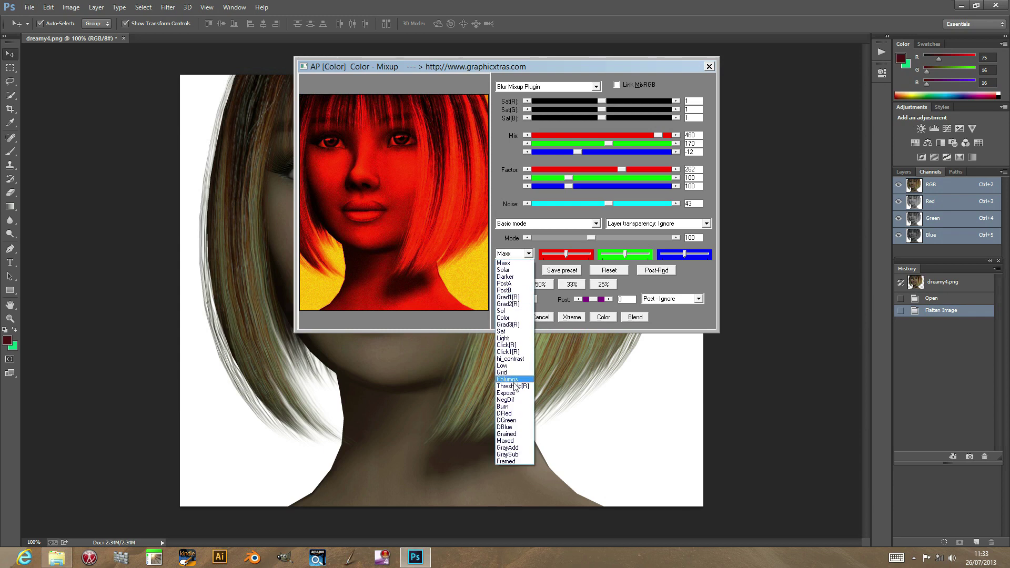
pyautogui.click(519, 397)
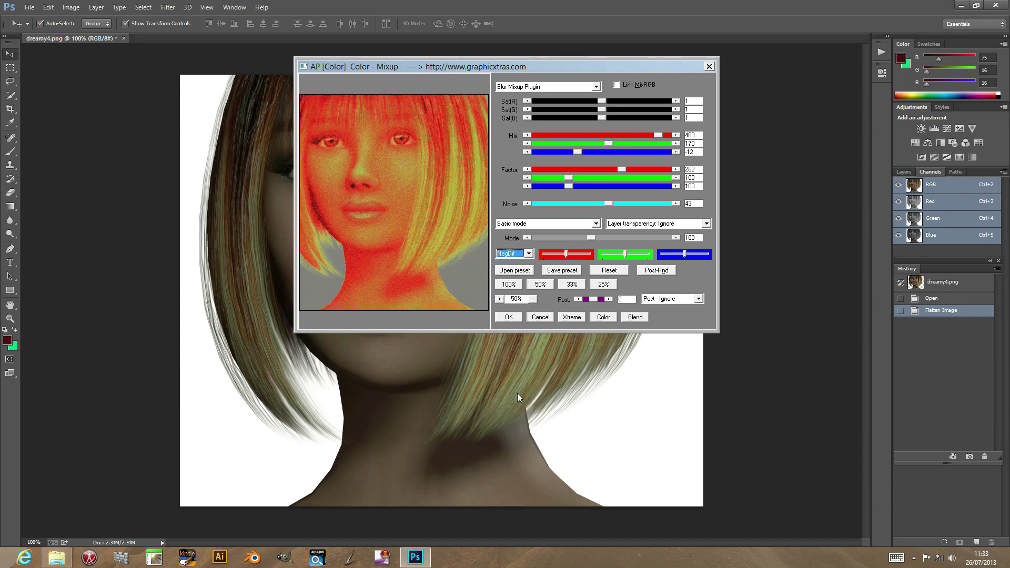
# Step through blend modes to Redu6 and shift the blend colours to darken the preview
pyautogui.click(633, 318)
pyautogui.click(636, 318)
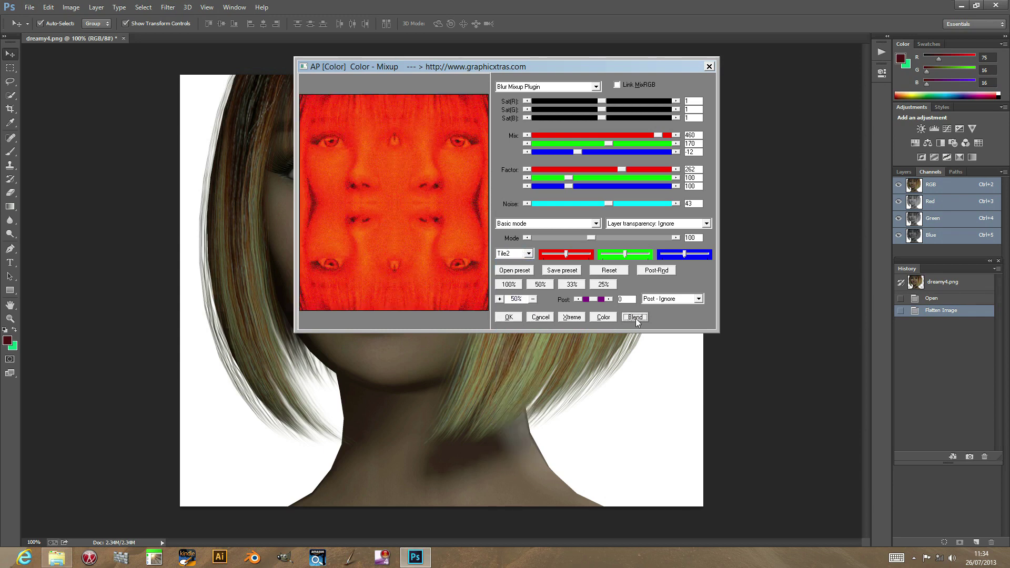
pyautogui.click(635, 318)
pyautogui.click(636, 318)
pyautogui.click(636, 318)
pyautogui.click(636, 318)
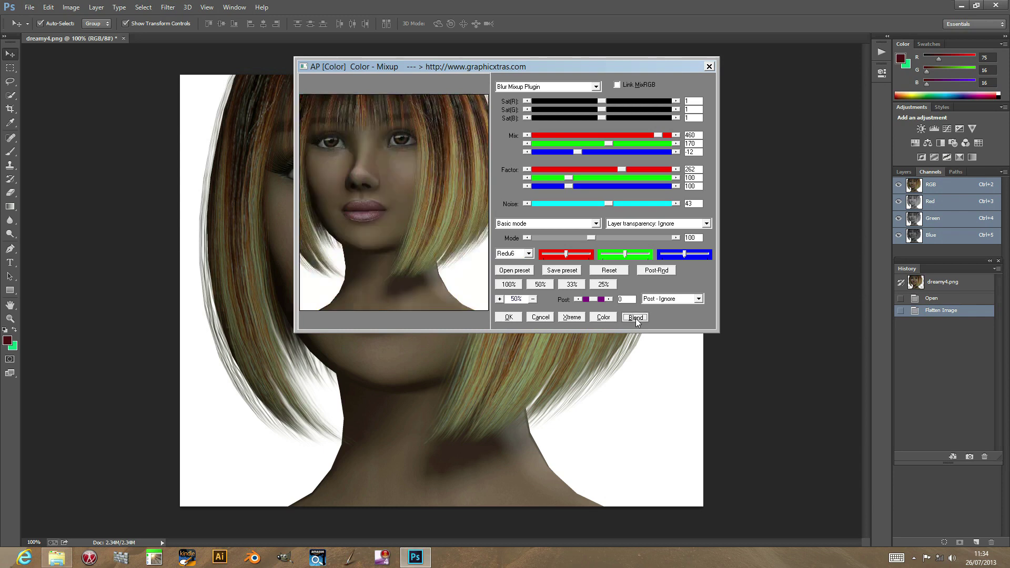
pyautogui.click(636, 318)
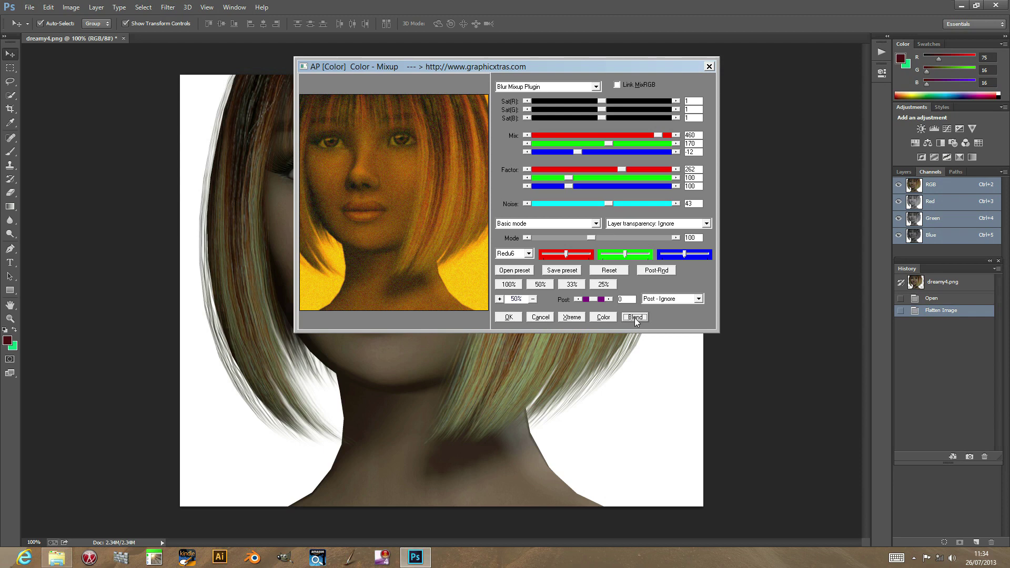
pyautogui.click(603, 318)
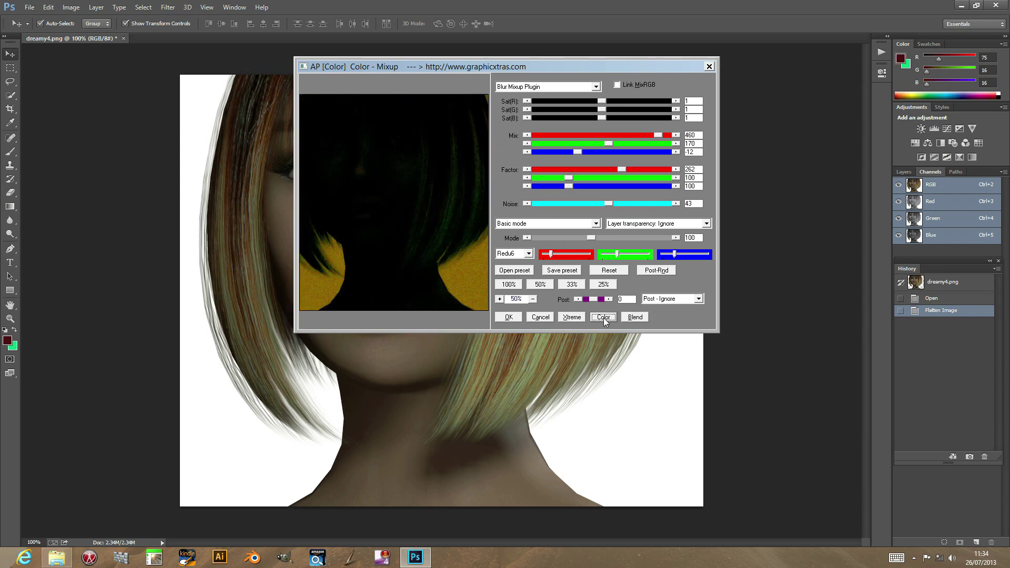
# Apply the red-tinted Color Mixup result, then undo it
pyautogui.click(604, 318)
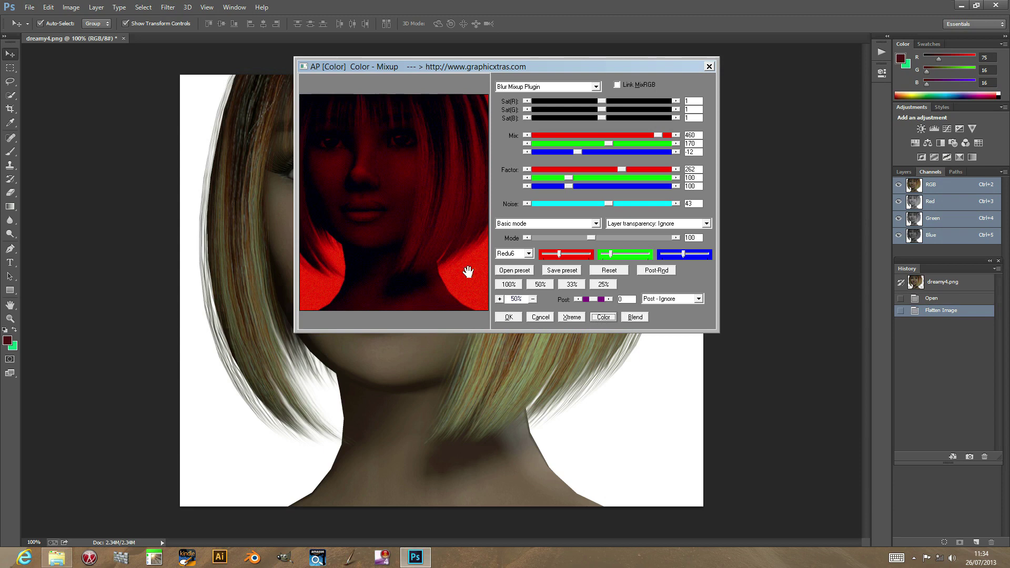
pyautogui.click(509, 317)
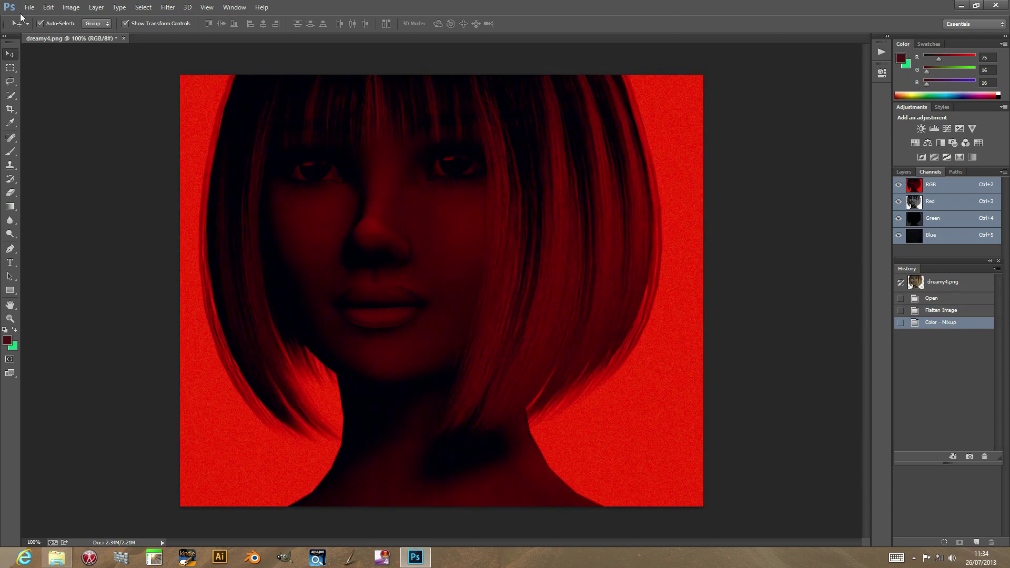
pyautogui.click(48, 7)
pyautogui.click(54, 20)
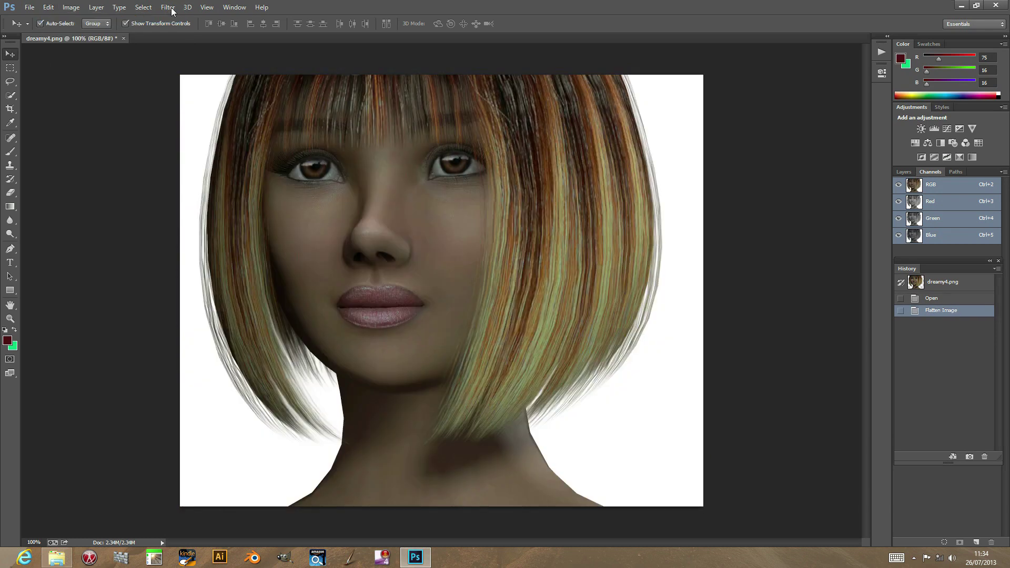
# Reopen Color Mixup from Filter > AP [Color] with the preview zoomed to 50%
pyautogui.click(168, 8)
pyautogui.moveTo(199, 228)
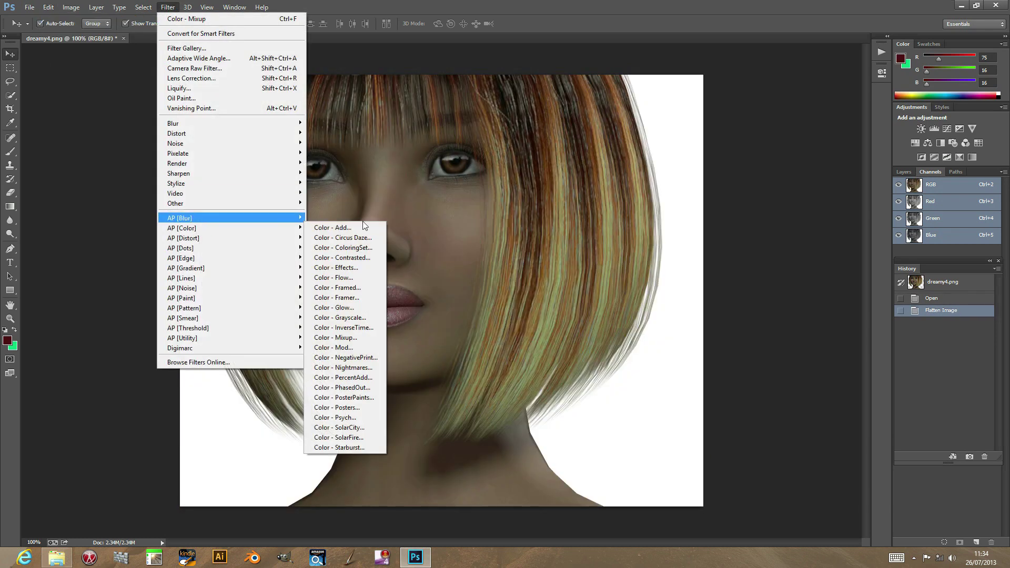
pyautogui.click(346, 339)
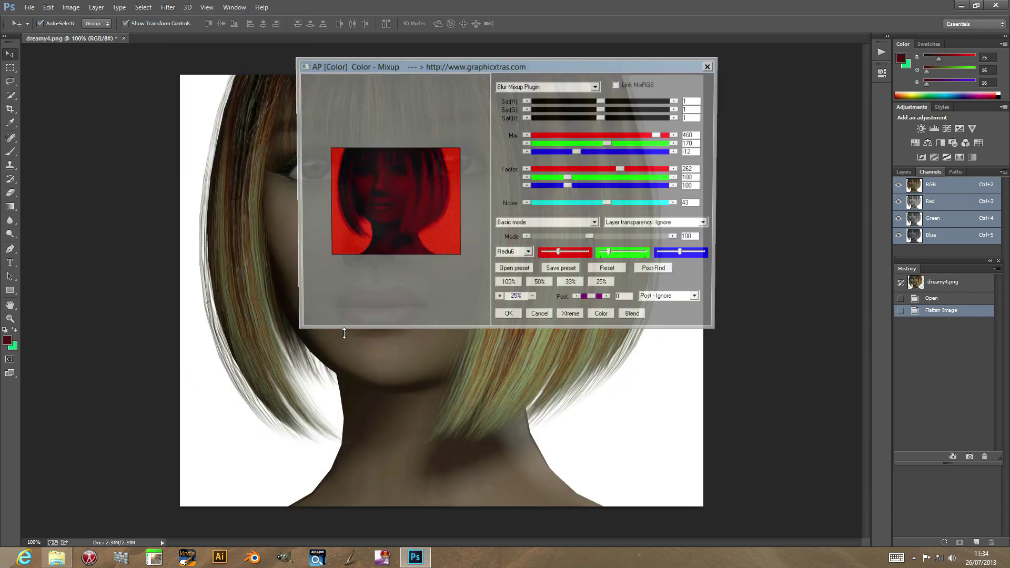
pyautogui.click(542, 285)
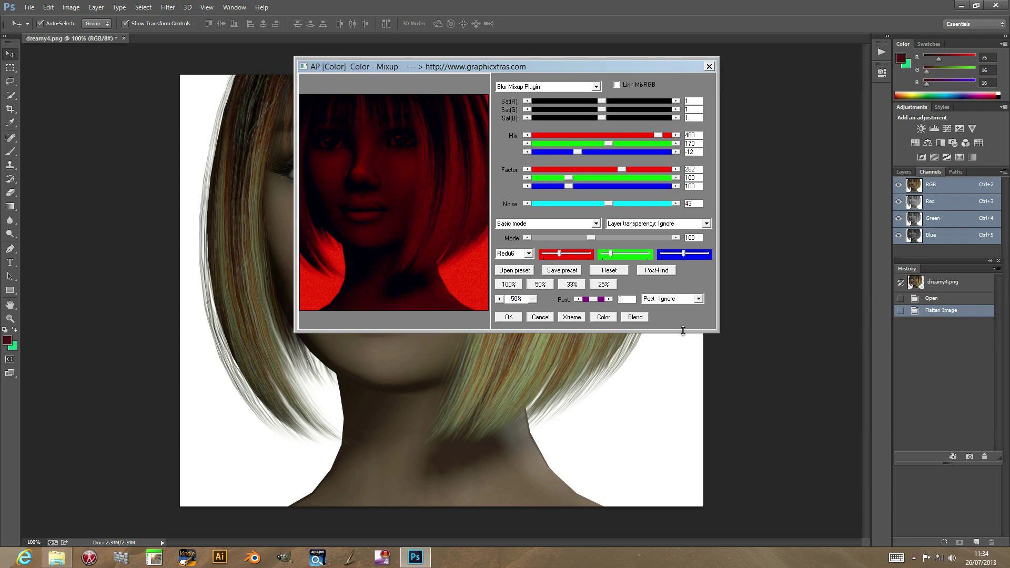
# Set the post effect to Gradient 7 and randomise the post effect, colour and blend
pyautogui.click(666, 301)
pyautogui.click(668, 383)
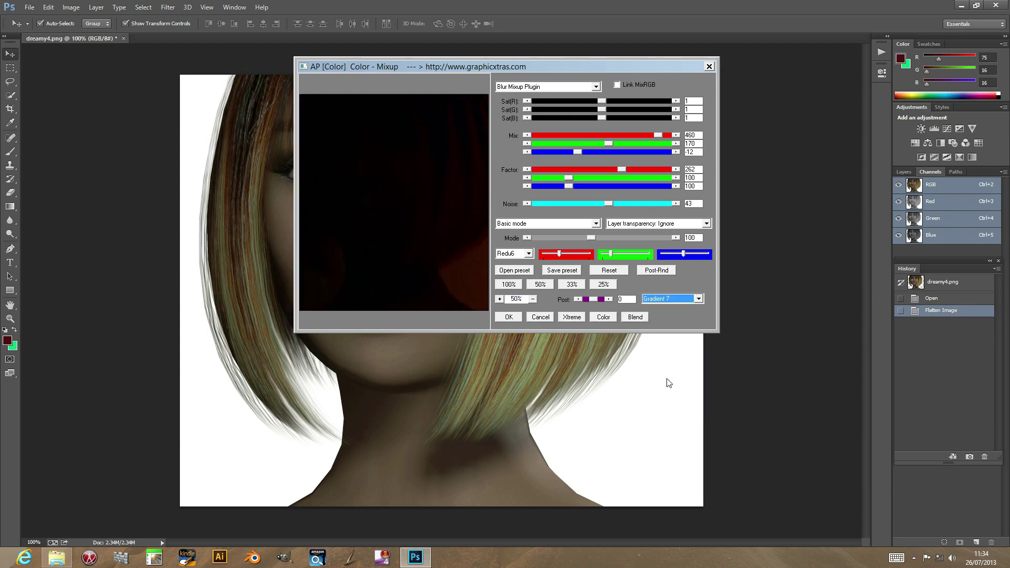
pyautogui.click(661, 272)
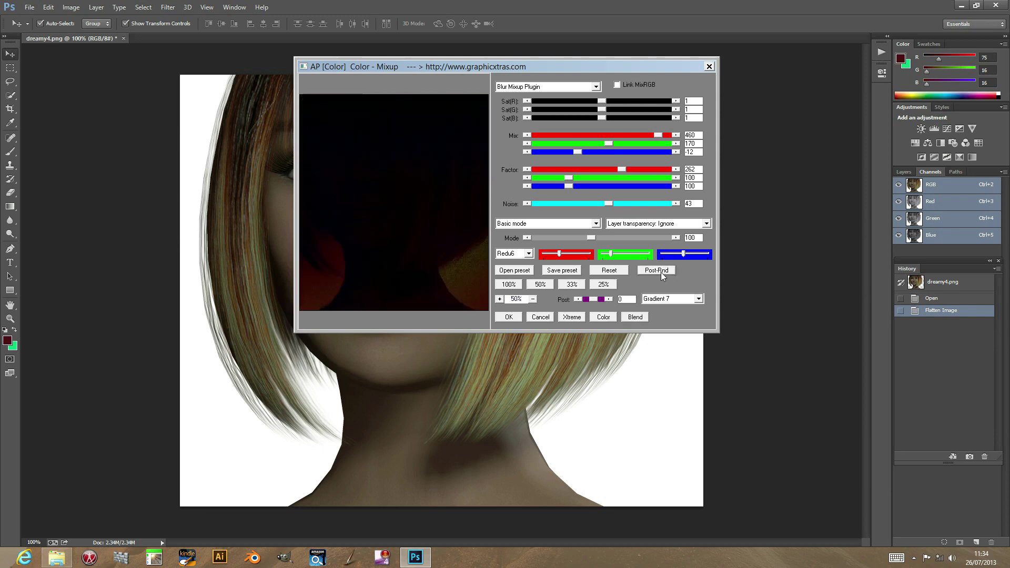
pyautogui.click(634, 316)
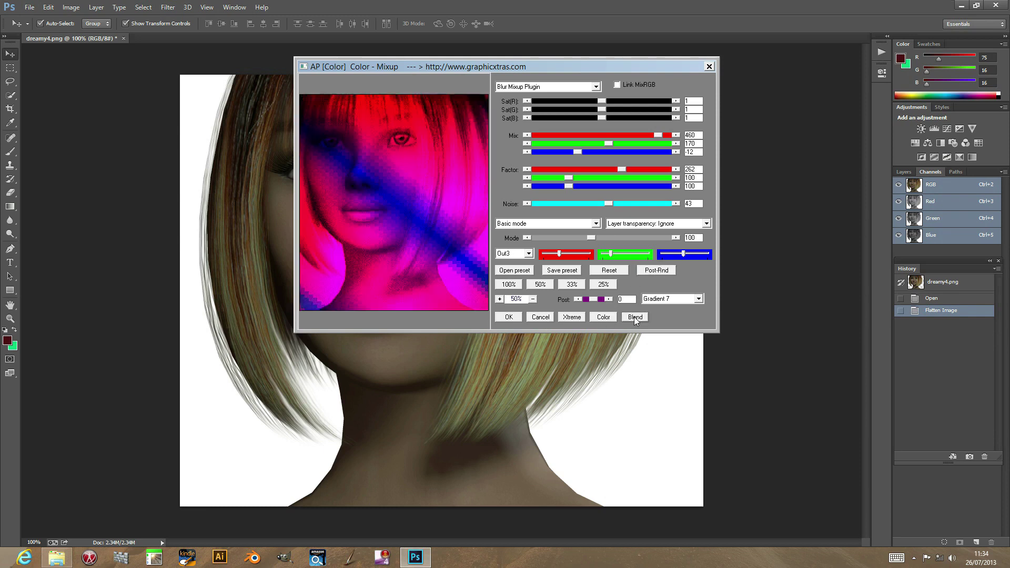
pyautogui.click(626, 317)
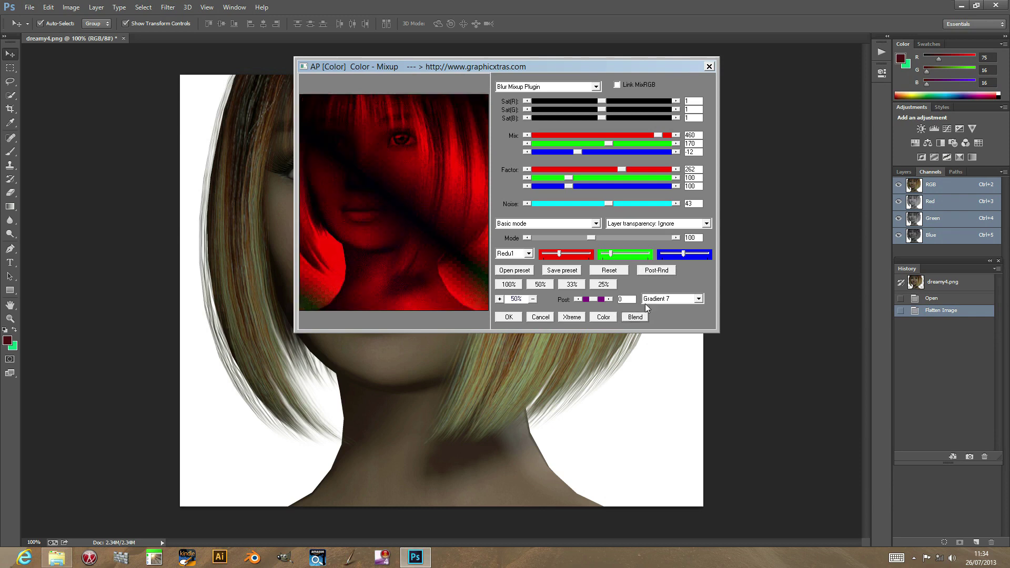
pyautogui.click(661, 270)
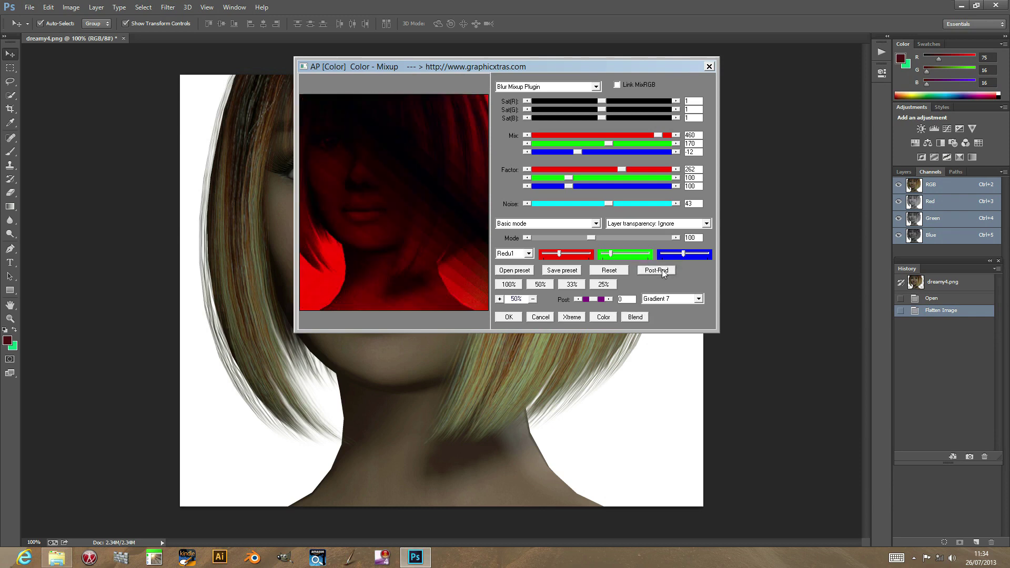
# Switch to Gradient 1, randomise it again, and raise the red slider for brightness
pyautogui.click(668, 298)
pyautogui.click(660, 330)
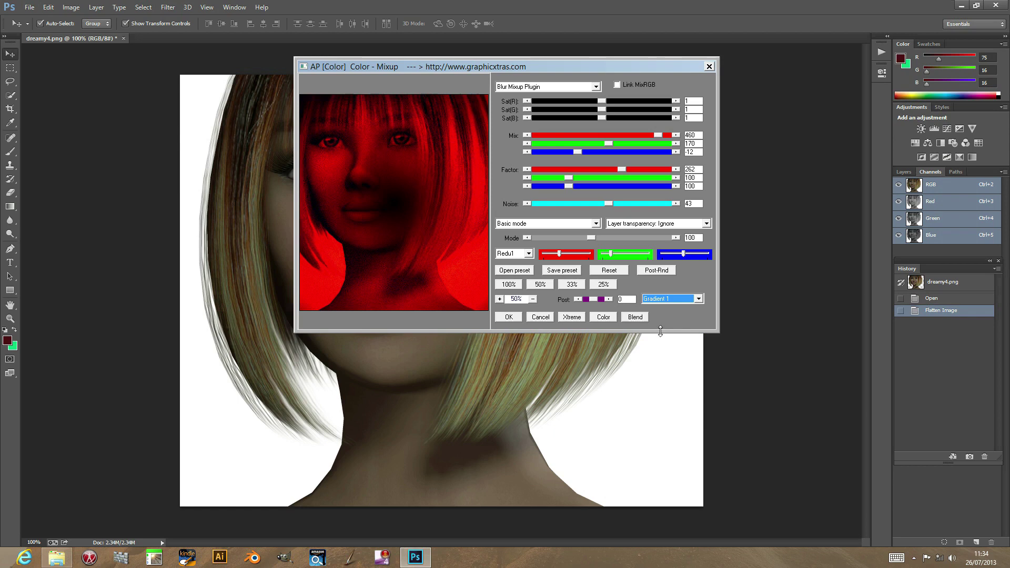
pyautogui.click(659, 271)
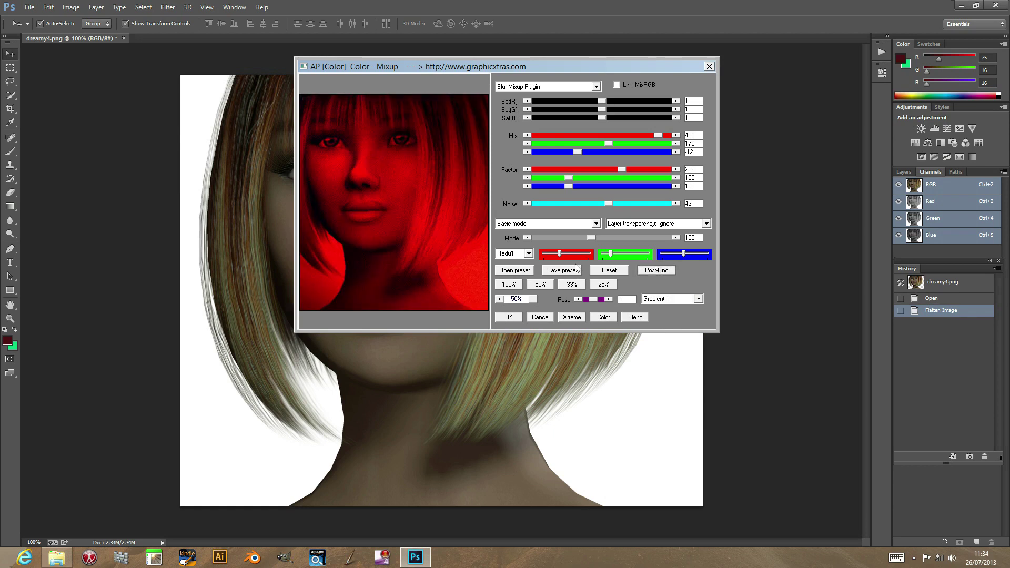
pyautogui.moveTo(560, 254)
pyautogui.mouseDown()
pyautogui.moveTo(572, 255)
pyautogui.moveTo(564, 254)
pyautogui.mouseUp()
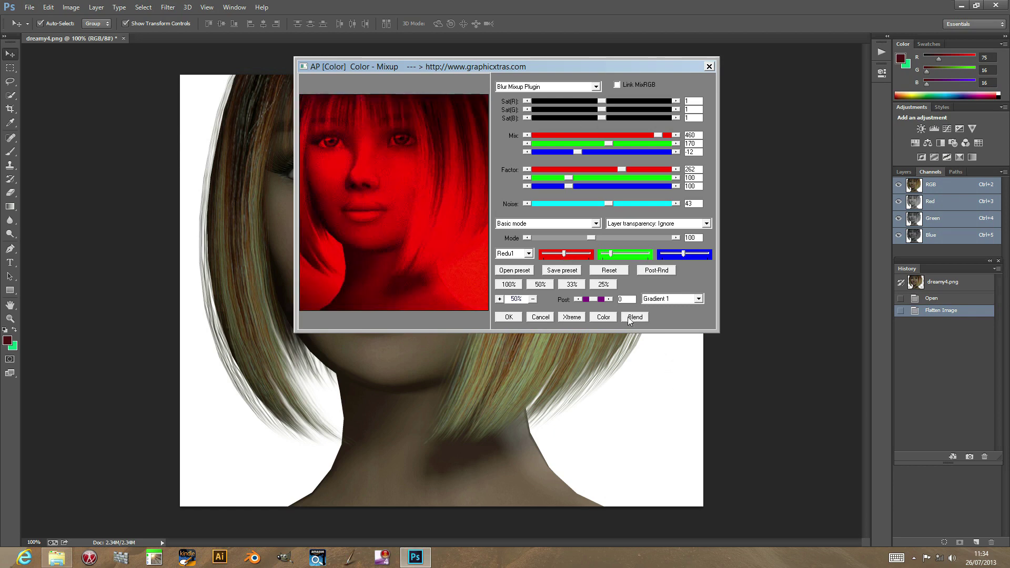
# Reset the mixer, pick Gradient 2 as post effect, randomise it, and apply the filter
pyautogui.click(623, 270)
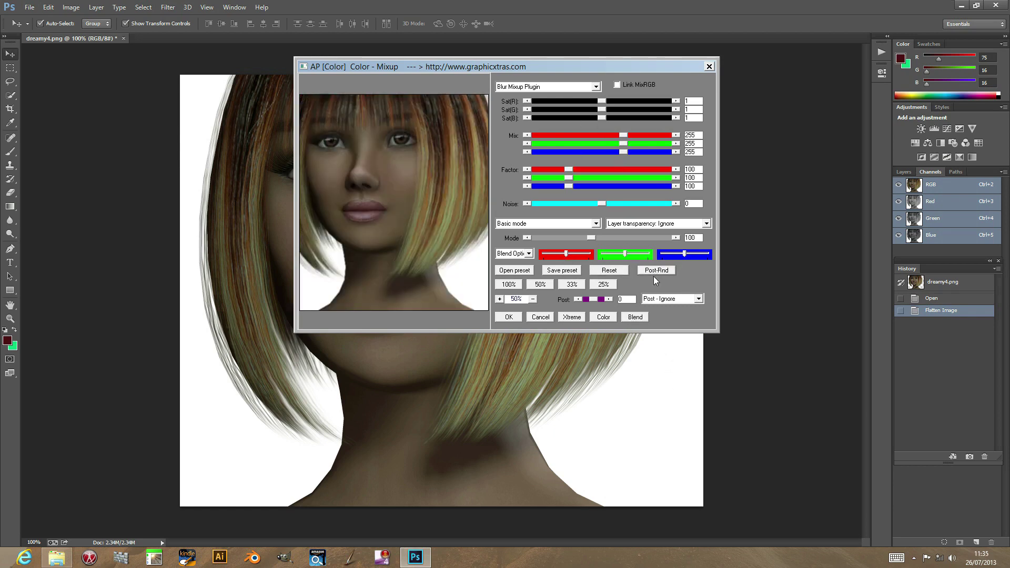
pyautogui.click(663, 300)
pyautogui.press('Down')
pyautogui.press('Return')
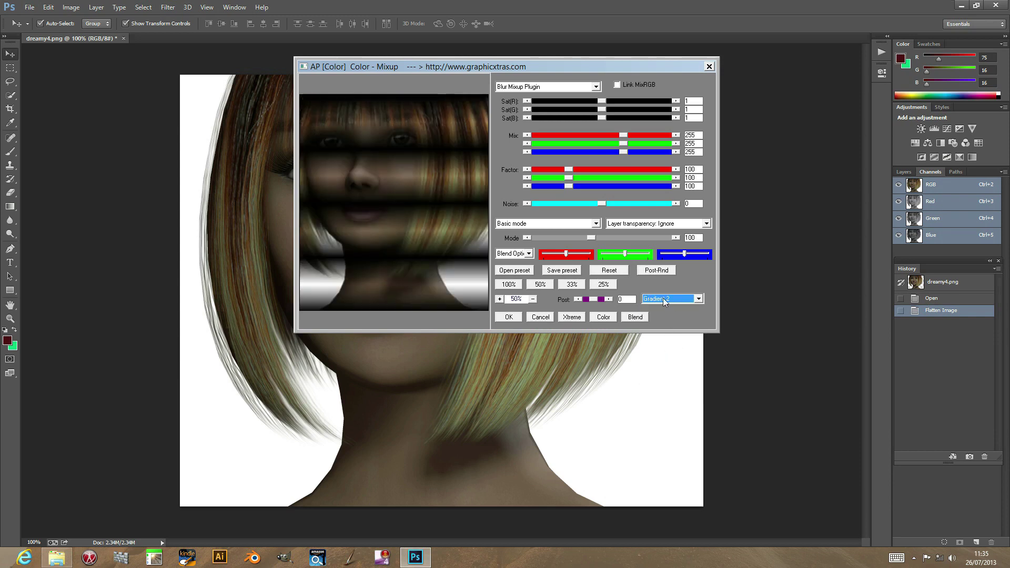
pyautogui.click(657, 270)
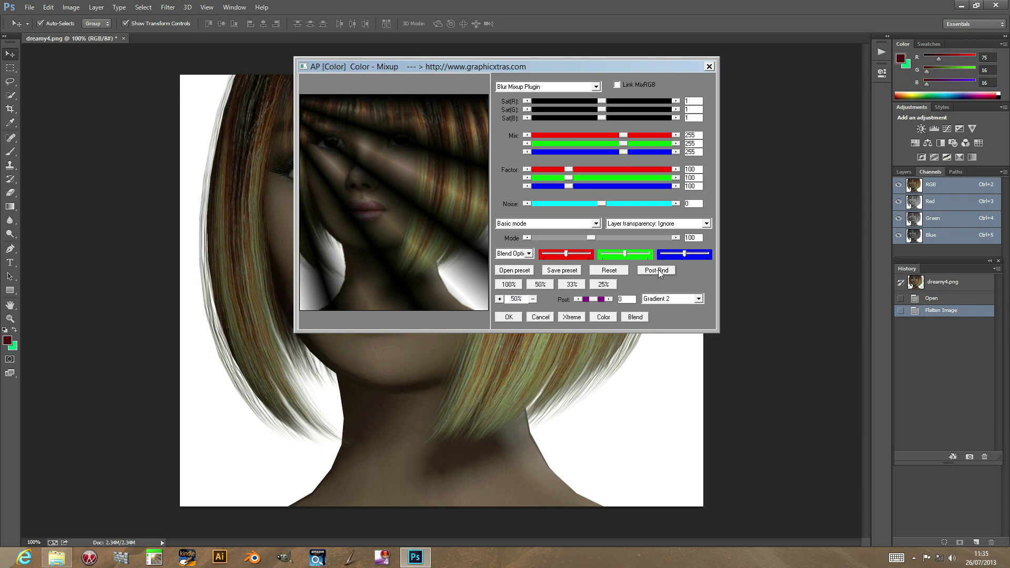
pyautogui.click(508, 317)
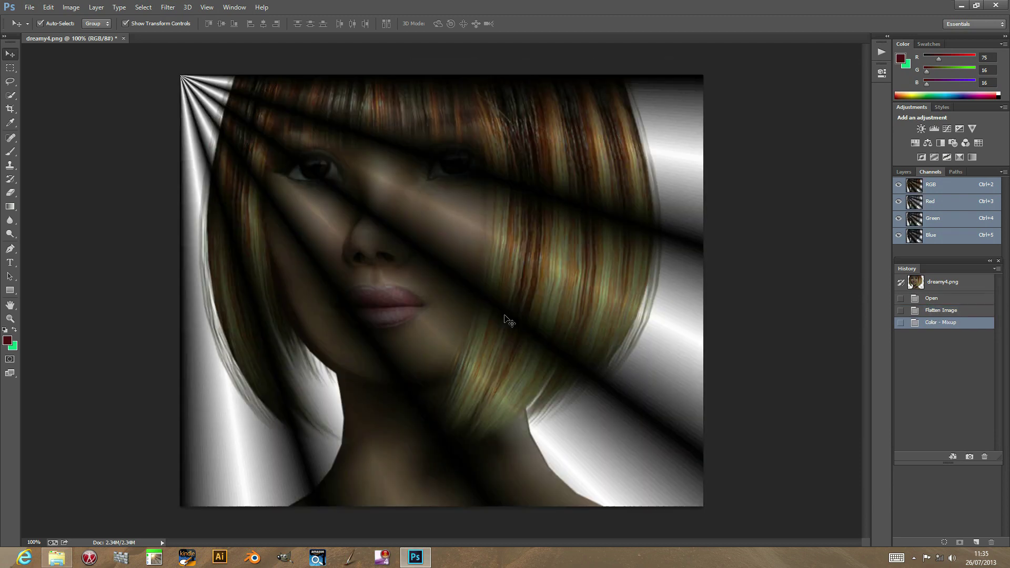
# Reopen the Color Mixup plugin from Filter > AP [Color]
pyautogui.click(168, 7)
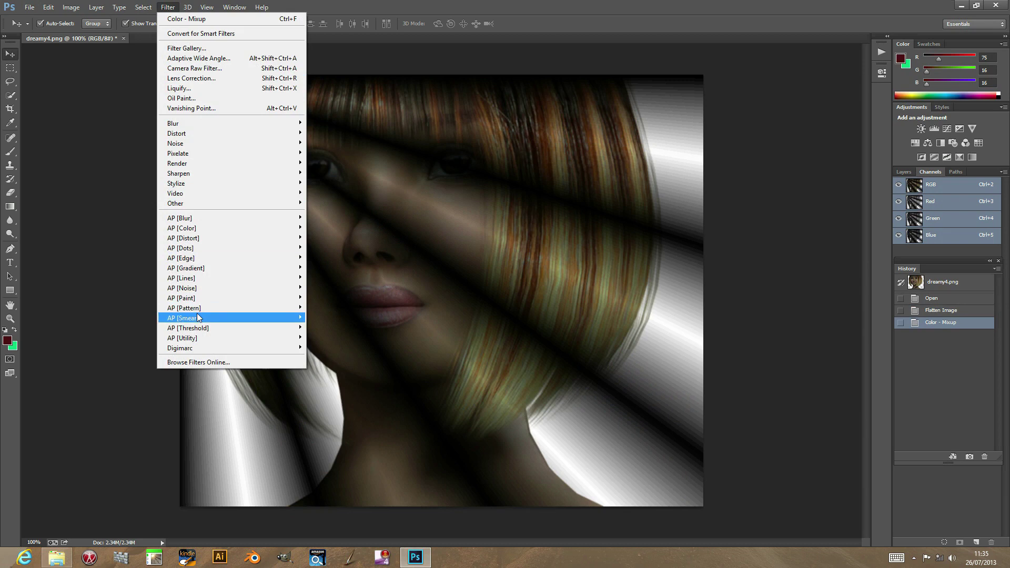
pyautogui.moveTo(194, 230)
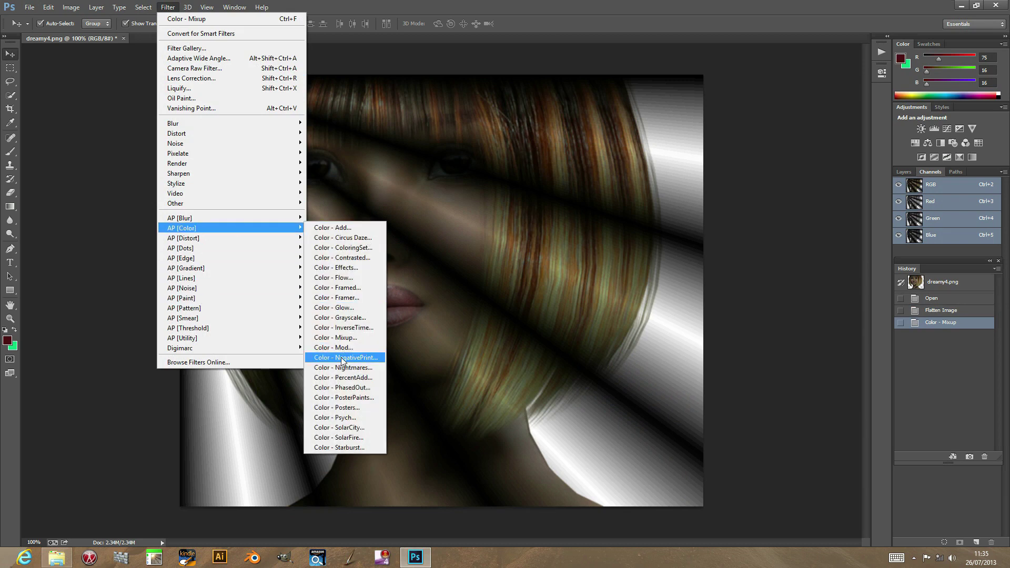
pyautogui.click(350, 337)
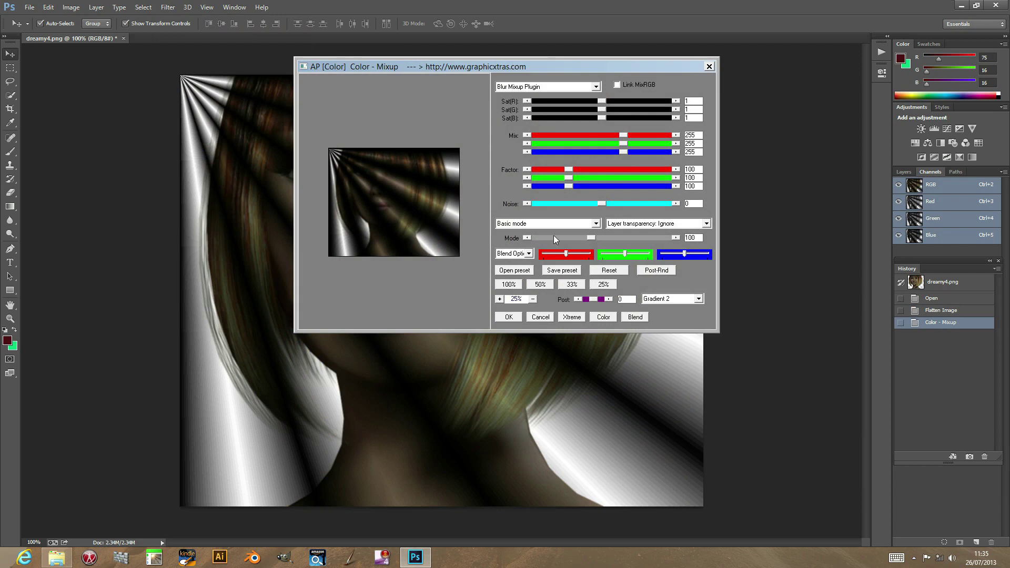
# Randomise the gradient pattern repeatedly until one appeals, then apply the second pass
pyautogui.click(660, 270)
pyautogui.click(660, 270)
pyautogui.click(660, 270)
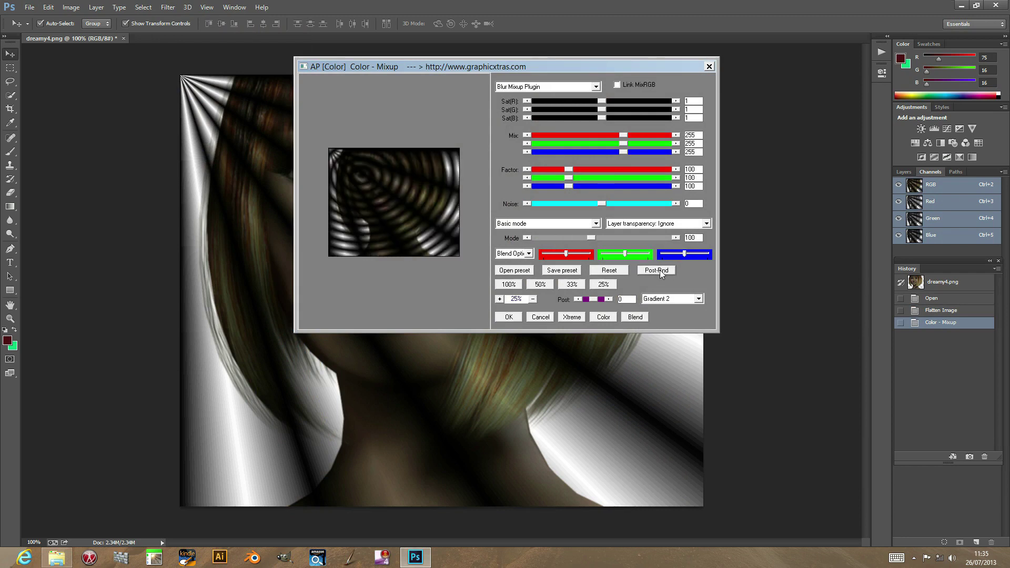
pyautogui.click(660, 271)
pyautogui.click(660, 270)
pyautogui.click(660, 270)
pyautogui.click(660, 271)
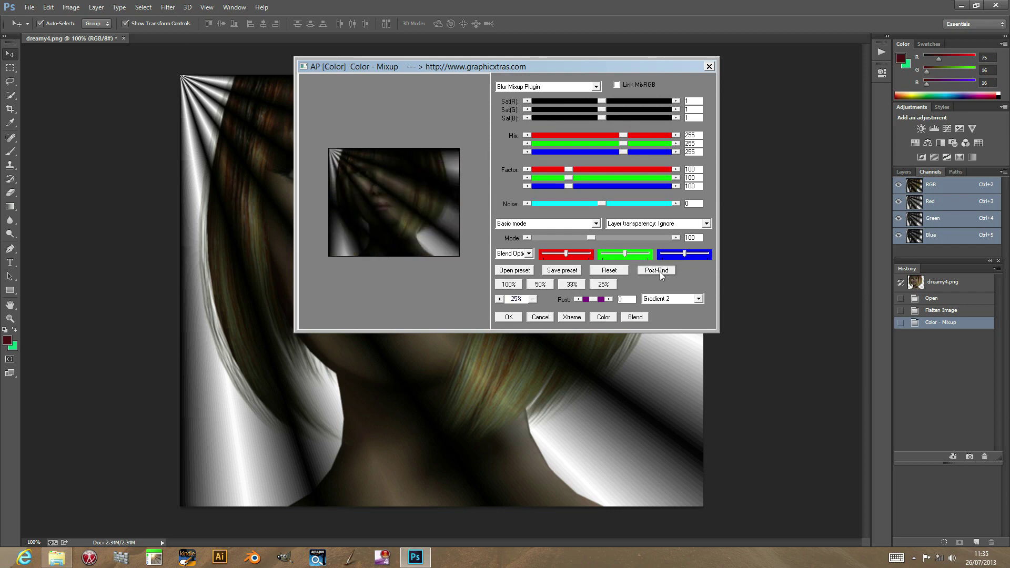
pyautogui.click(660, 272)
pyautogui.click(660, 272)
pyautogui.click(661, 272)
pyautogui.click(661, 272)
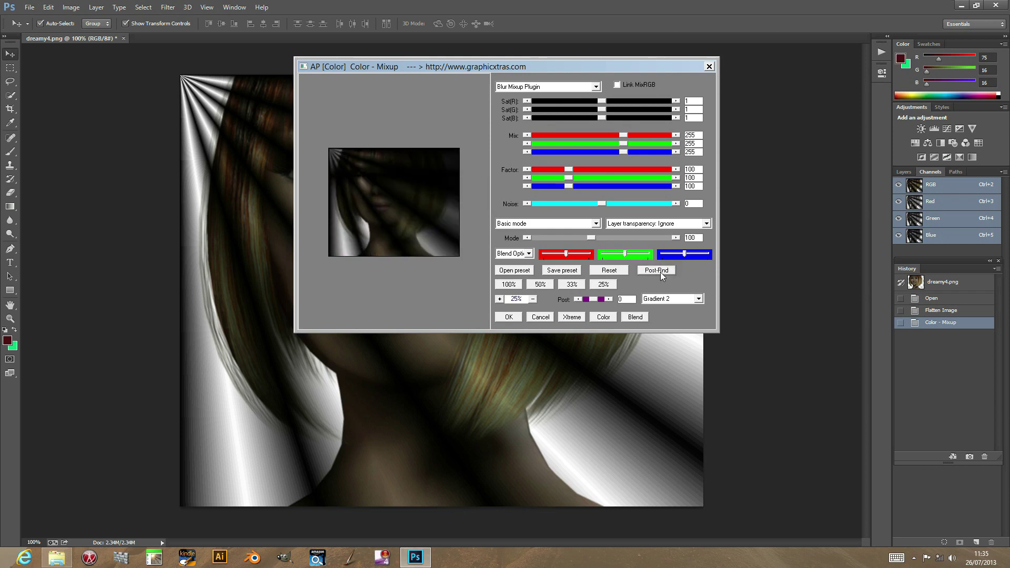
pyautogui.click(661, 273)
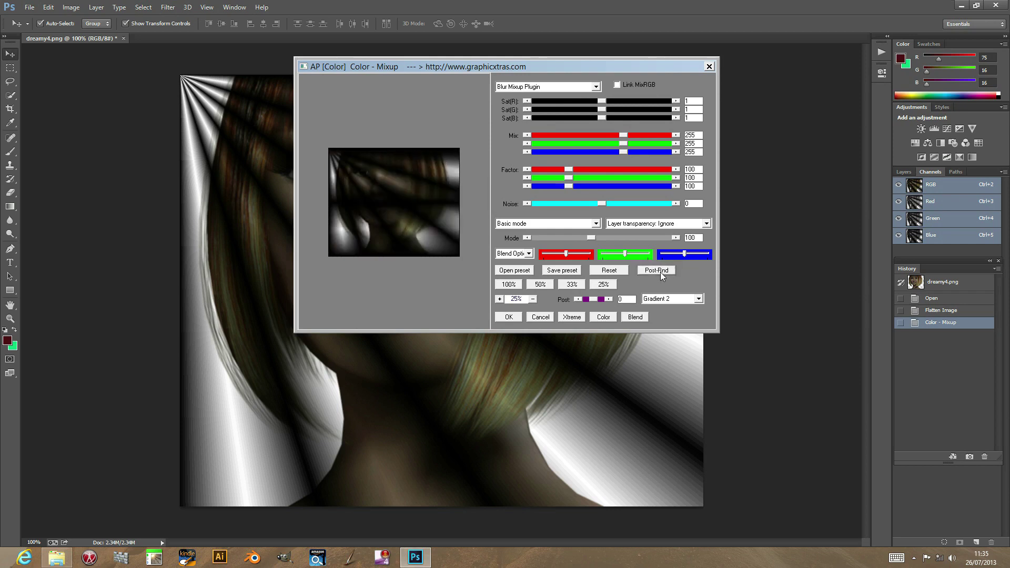
pyautogui.click(513, 317)
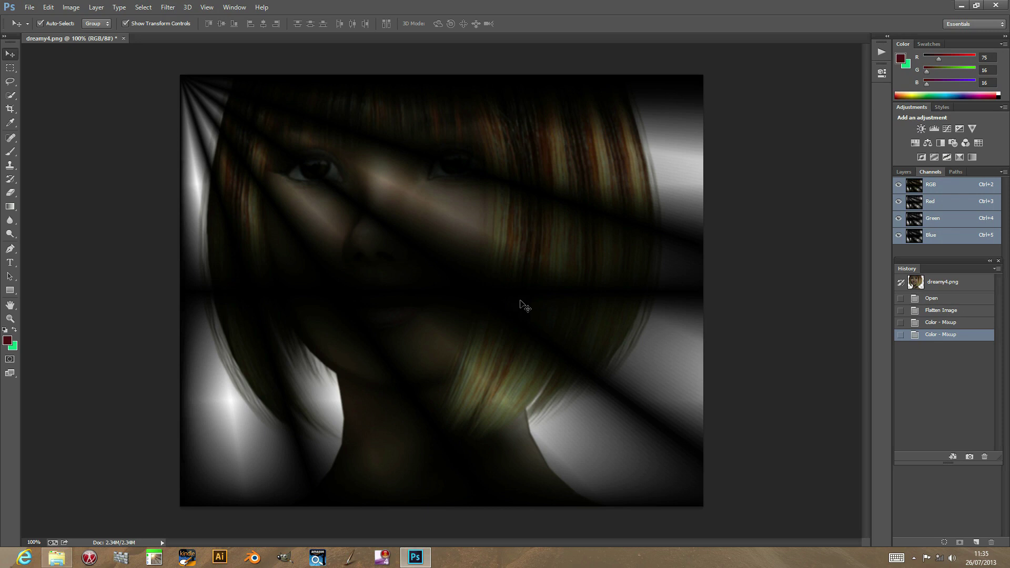
# Fade Color Mixup to Lighten mode at 100%, after trying Difference and Darken
pyautogui.click(48, 7)
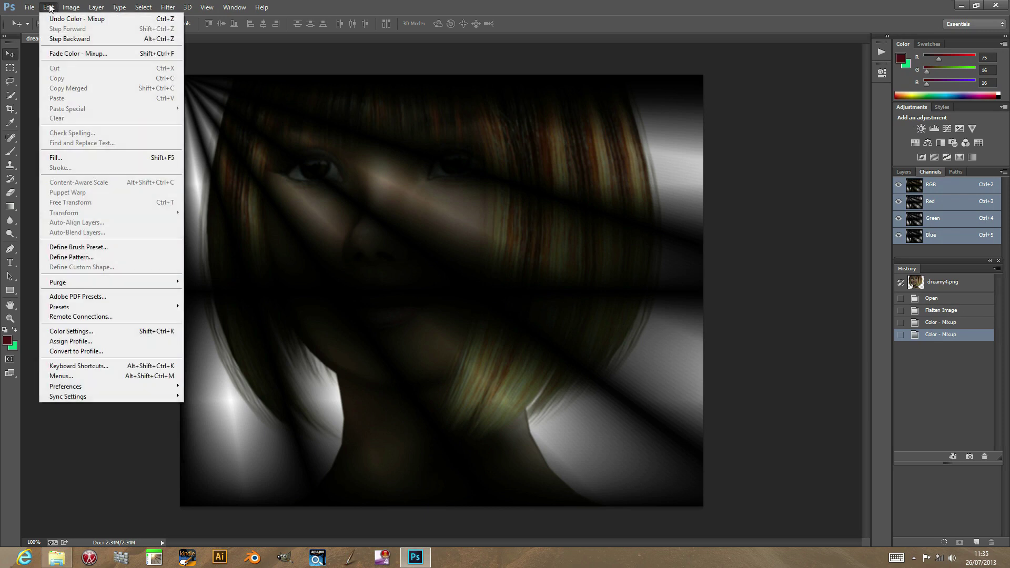
pyautogui.click(76, 53)
pyautogui.click(489, 209)
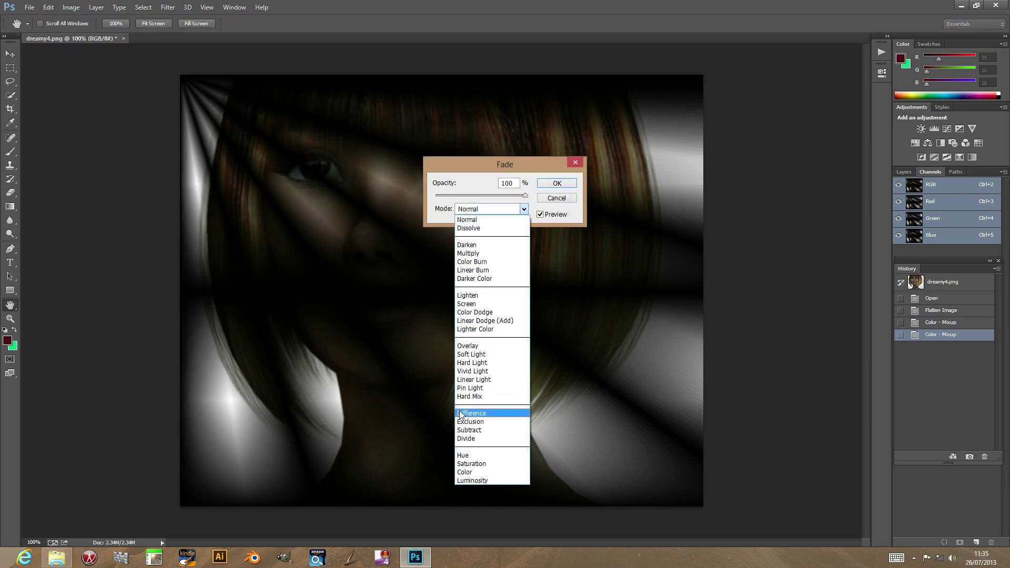
pyautogui.click(462, 413)
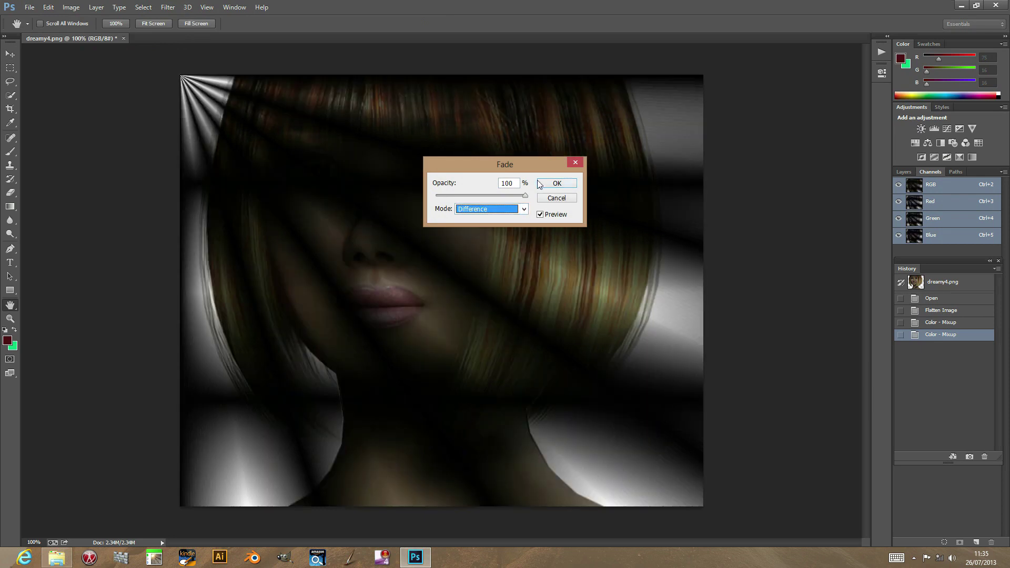
pyautogui.click(489, 209)
pyautogui.click(481, 240)
pyautogui.click(480, 211)
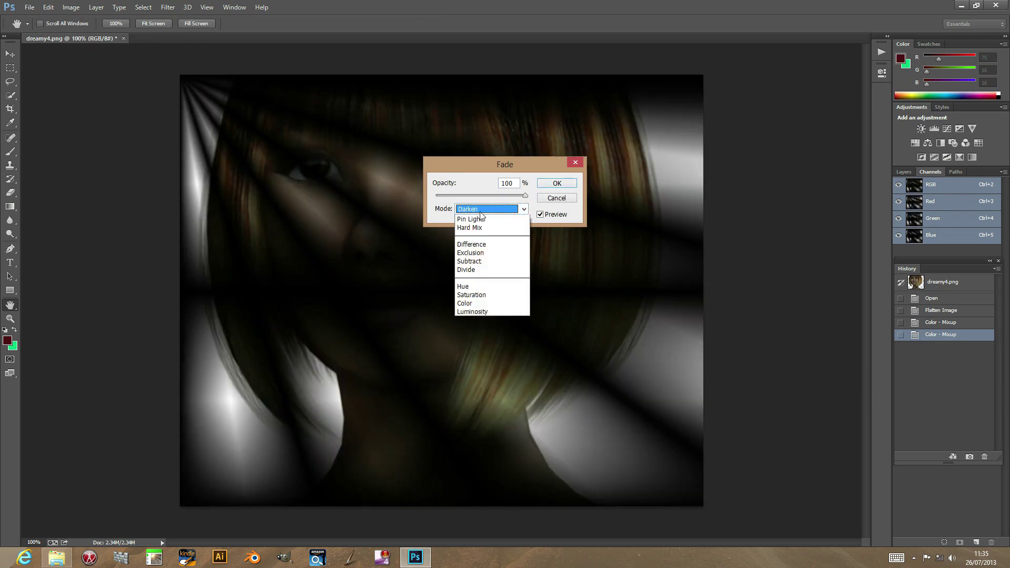
pyautogui.click(484, 296)
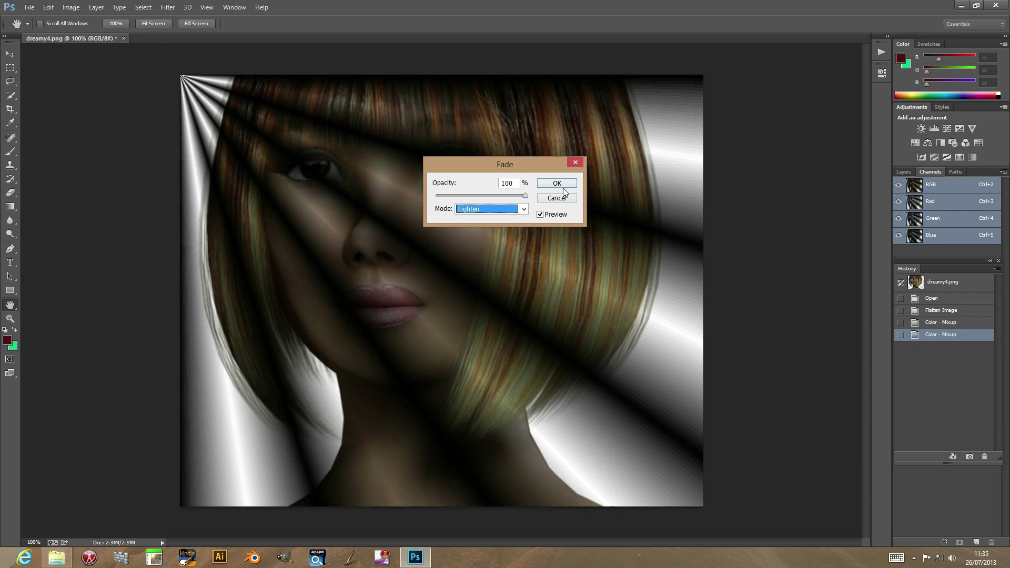
pyautogui.click(562, 185)
pyautogui.press('v')
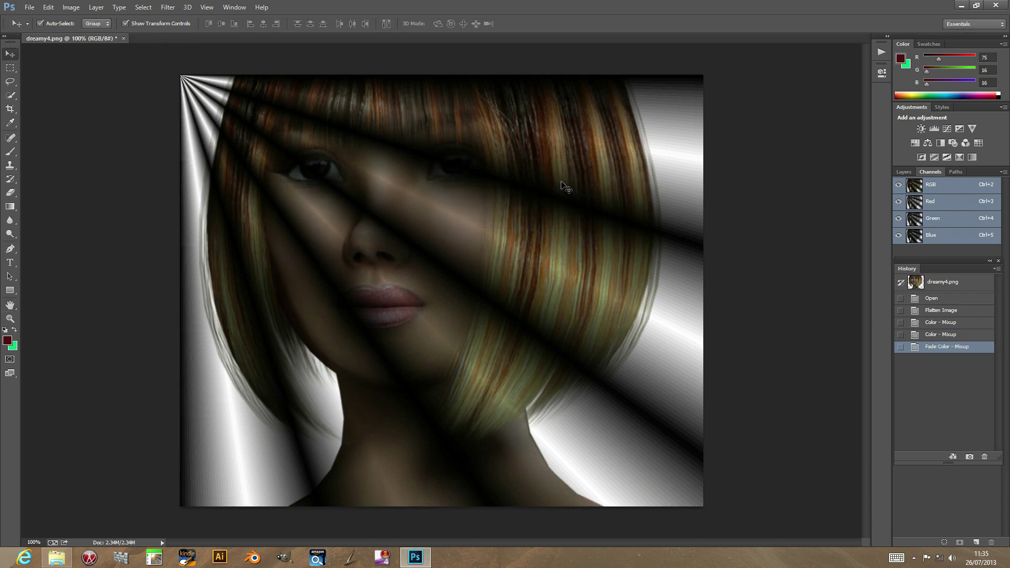